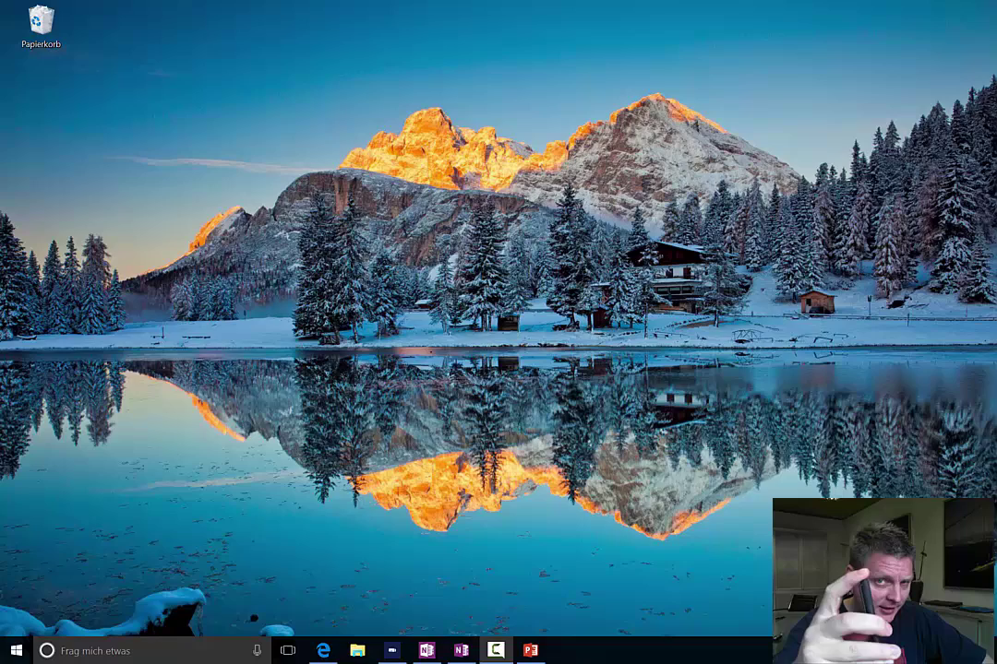
# - Open OneNote and circle the handwritten "OneNote" on the Surface heart graphic in red ink
pyautogui.press('super+F20')
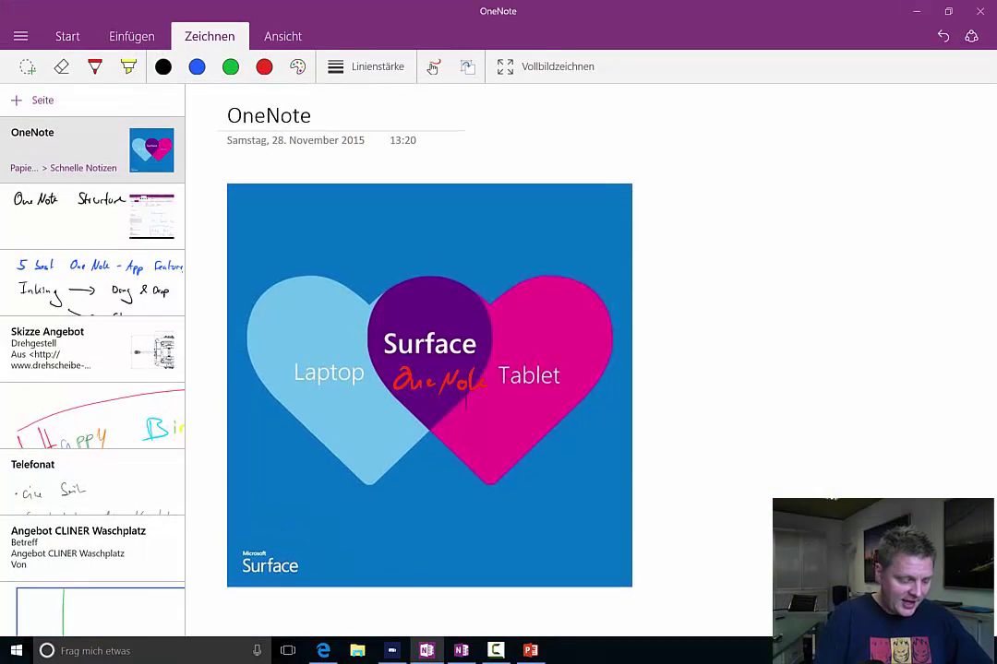
pyautogui.moveTo(482, 362)
pyautogui.mouseDown()
pyautogui.moveTo(434, 433)
pyautogui.moveTo(411, 362)
pyautogui.mouseUp()
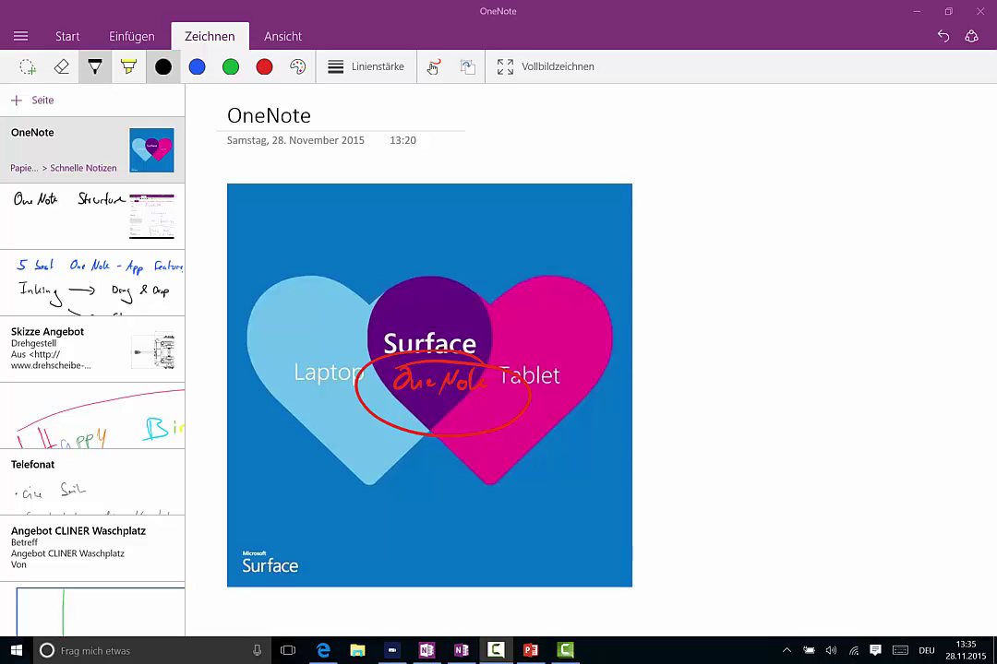
# - Add a new page and handwrite "Top features in OneNote Windows 10 App" in black as its title
pyautogui.click(42, 100)
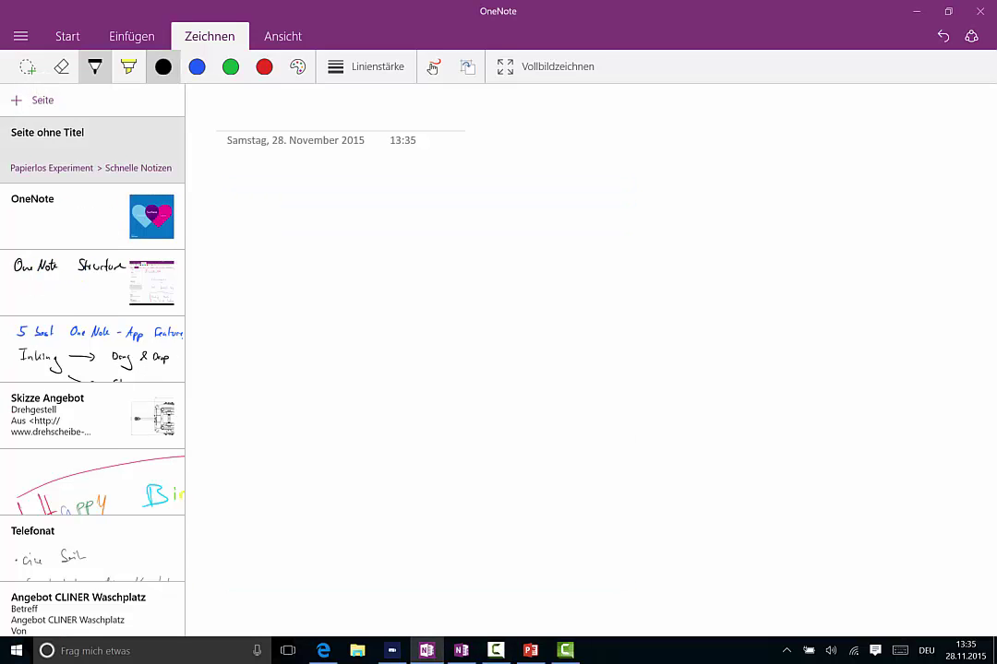
pyautogui.moveTo(224, 108)
pyautogui.mouseDown()
pyautogui.moveTo(242, 127)
pyautogui.moveTo(262, 114)
pyautogui.moveTo(288, 118)
pyautogui.mouseUp()
pyautogui.moveTo(351, 96)
pyautogui.mouseDown()
pyautogui.moveTo(344, 155)
pyautogui.moveTo(323, 141)
pyautogui.mouseUp()
pyautogui.moveTo(357, 118); pyautogui.dragTo(381, 125)
pyautogui.hotkey('ctrl', 'z')
pyautogui.moveTo(391, 96)
pyautogui.mouseDown()
pyautogui.moveTo(395, 125)
pyautogui.moveTo(407, 127)
pyautogui.mouseUp()
pyautogui.moveTo(411, 116); pyautogui.dragTo(428, 127)
pyautogui.moveTo(438, 115)
pyautogui.mouseDown()
pyautogui.moveTo(431, 131)
pyautogui.moveTo(487, 125)
pyautogui.mouseUp()
pyautogui.moveTo(540, 105); pyautogui.dragTo(563, 124)
pyautogui.moveTo(567, 122)
pyautogui.mouseDown()
pyautogui.moveTo(598, 108)
pyautogui.moveTo(609, 125)
pyautogui.mouseUp()
pyautogui.moveTo(613, 109)
pyautogui.mouseDown()
pyautogui.moveTo(616, 129)
pyautogui.moveTo(681, 116)
pyautogui.mouseUp()
pyautogui.moveTo(686, 127)
pyautogui.mouseDown()
pyautogui.moveTo(746, 117)
pyautogui.moveTo(757, 128)
pyautogui.mouseUp()
pyautogui.moveTo(785, 106)
pyautogui.mouseDown()
pyautogui.moveTo(778, 129)
pyautogui.moveTo(803, 107)
pyautogui.moveTo(843, 123)
pyautogui.mouseUp()
pyautogui.moveTo(844, 121)
pyautogui.mouseDown()
pyautogui.moveTo(835, 142)
pyautogui.moveTo(840, 132)
pyautogui.mouseUp()
pyautogui.moveTo(854, 124)
pyautogui.mouseDown()
pyautogui.moveTo(847, 141)
pyautogui.moveTo(852, 131)
pyautogui.mouseUp()
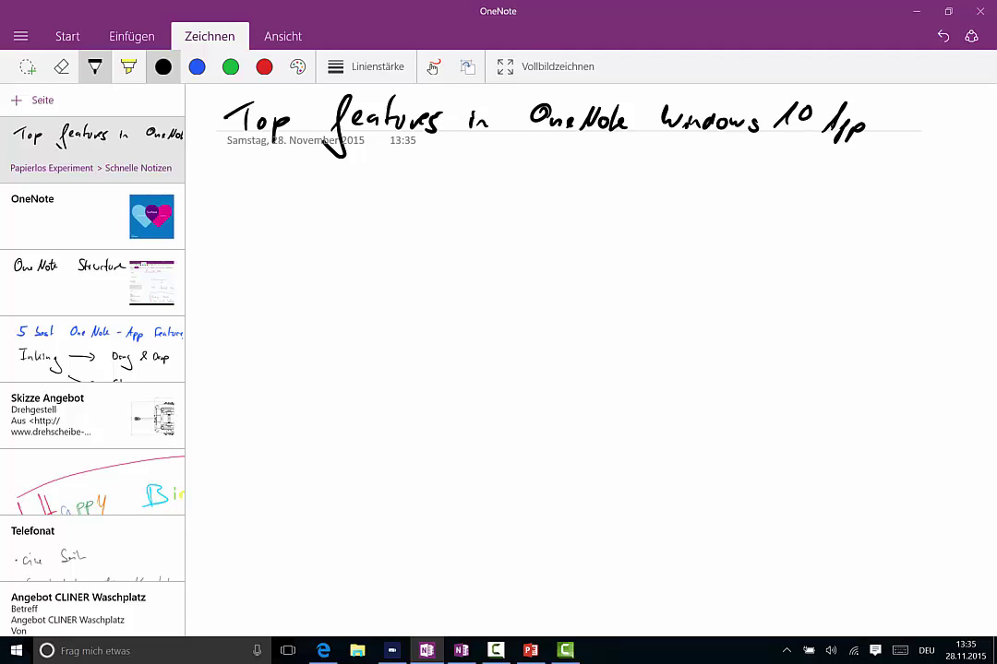
# - Try ruled lines as the page background and replace them with large-square grid lines
pyautogui.click(277, 37)
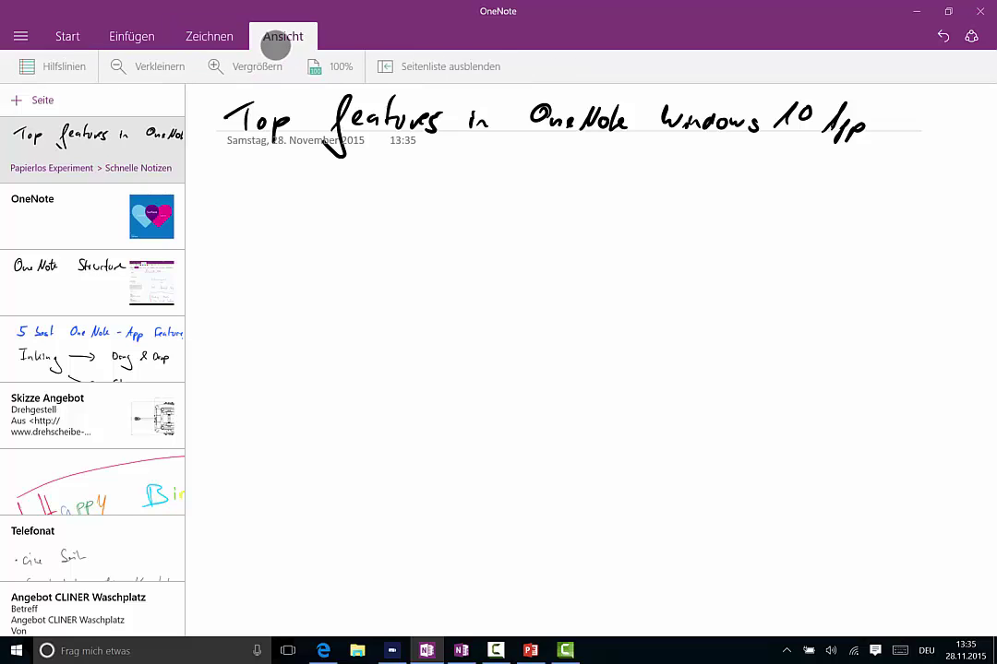
pyautogui.click(58, 66)
pyautogui.click(108, 146)
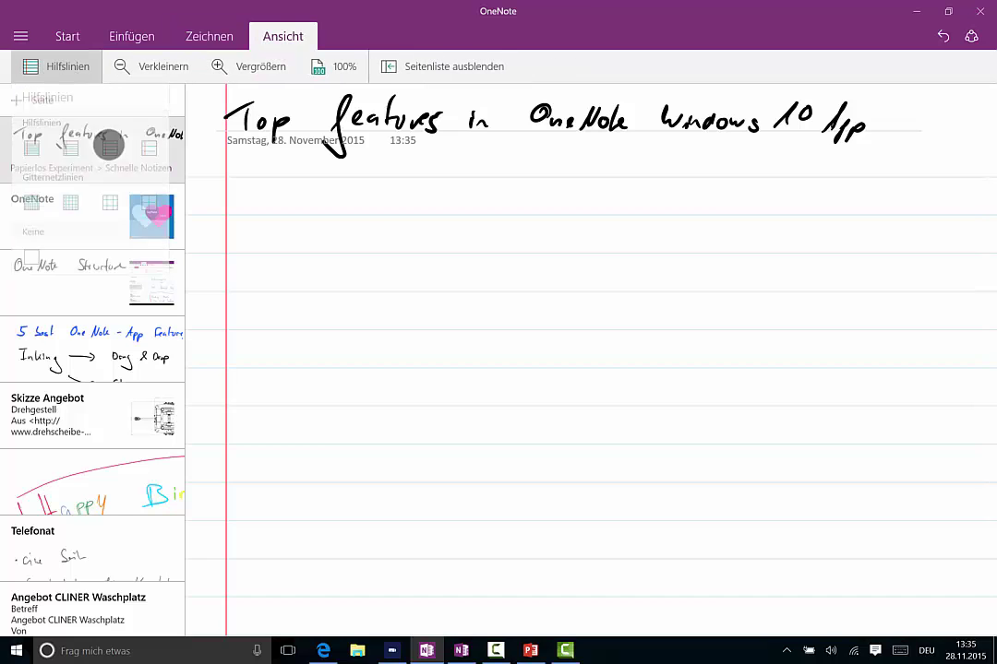
pyautogui.click(41, 67)
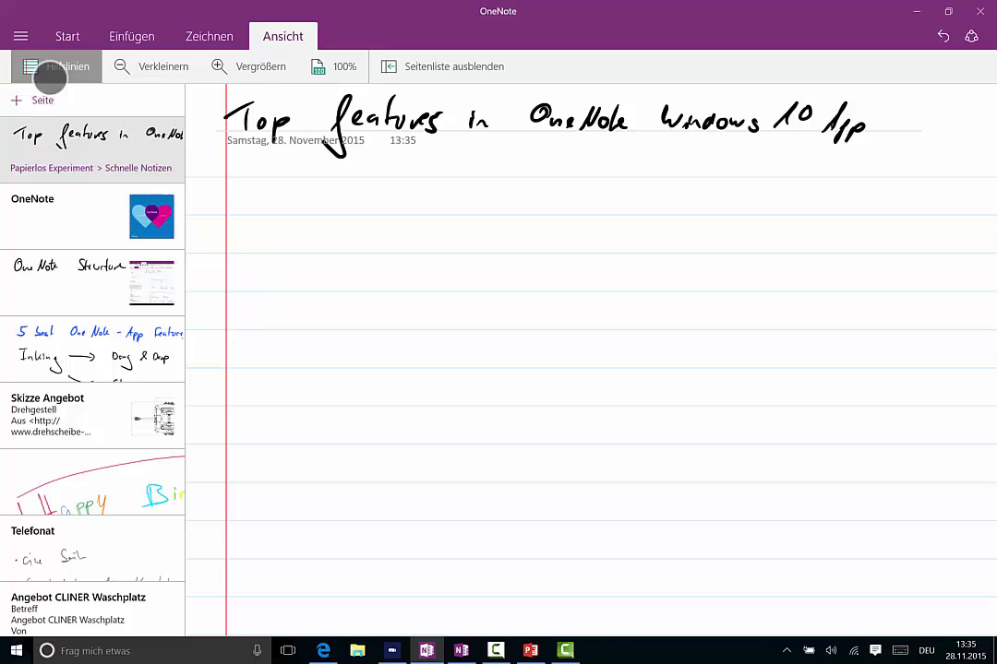
pyautogui.click(110, 202)
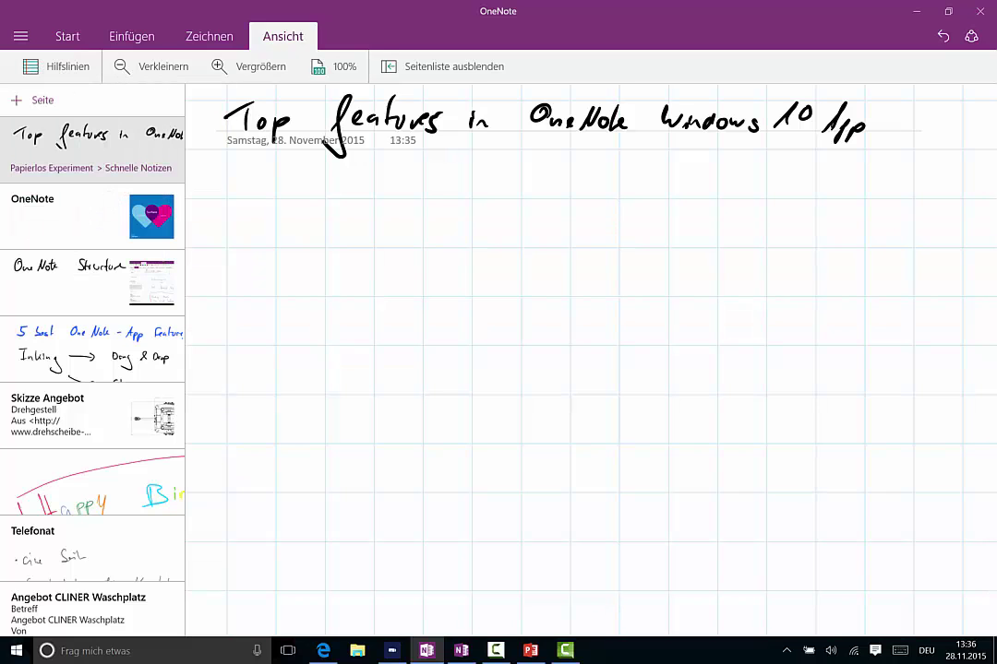
# - Handwrite the word "Inking" in black in the middle of the gridded page
pyautogui.moveTo(341, 351); pyautogui.dragTo(374, 342)
pyautogui.moveTo(359, 347)
pyautogui.mouseDown()
pyautogui.moveTo(356, 388)
pyautogui.moveTo(368, 386)
pyautogui.mouseUp()
pyautogui.moveTo(378, 368); pyautogui.dragTo(413, 381)
pyautogui.moveTo(433, 350)
pyautogui.mouseDown()
pyautogui.moveTo(431, 381)
pyautogui.moveTo(468, 383)
pyautogui.moveTo(463, 415)
pyautogui.mouseUp()
pyautogui.click(446, 359)
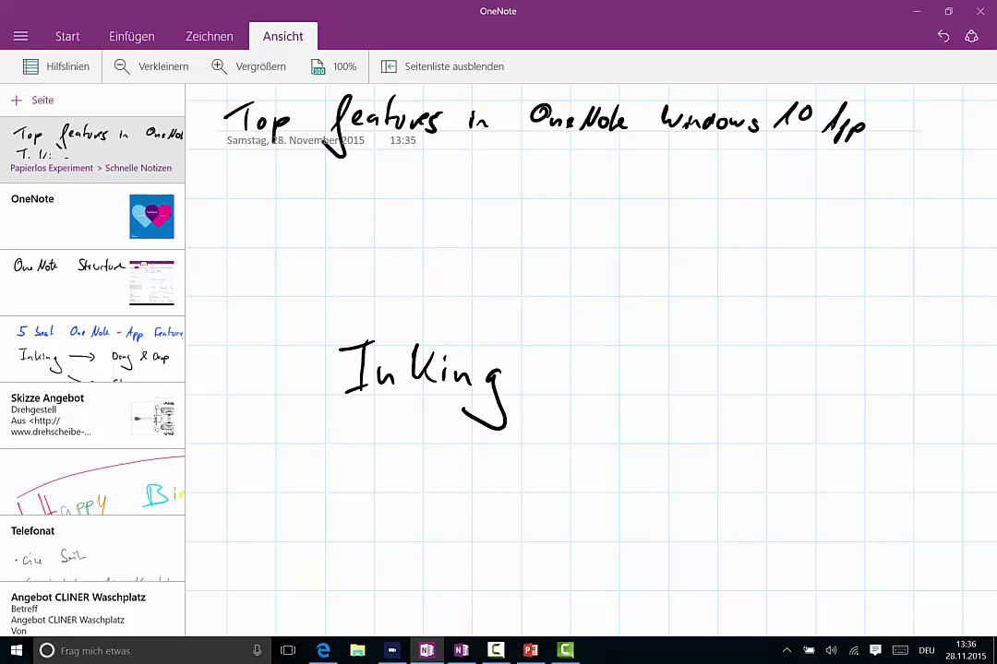
# - Select the handwritten word "Inking", shrink it slightly and move it a little up and to the right
pyautogui.moveTo(383, 296)
pyautogui.mouseDown()
pyautogui.moveTo(304, 322)
pyautogui.moveTo(445, 534)
pyautogui.moveTo(552, 283)
pyautogui.moveTo(387, 293)
pyautogui.mouseUp()
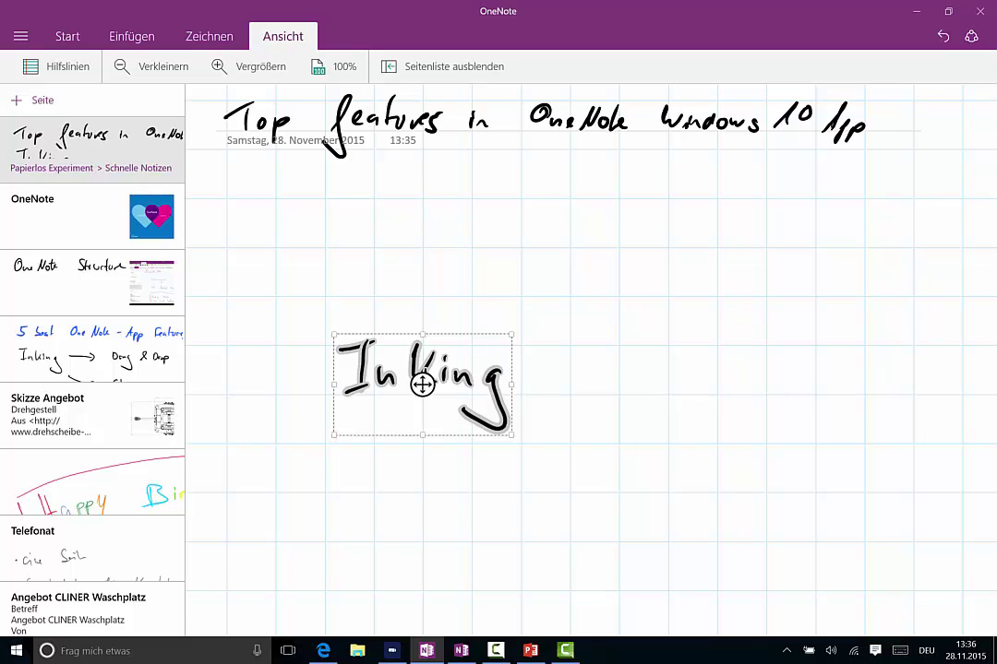
pyautogui.moveTo(511, 335)
pyautogui.mouseDown()
pyautogui.moveTo(660, 250)
pyautogui.moveTo(447, 371)
pyautogui.moveTo(579, 295)
pyautogui.moveTo(484, 349)
pyautogui.mouseUp()
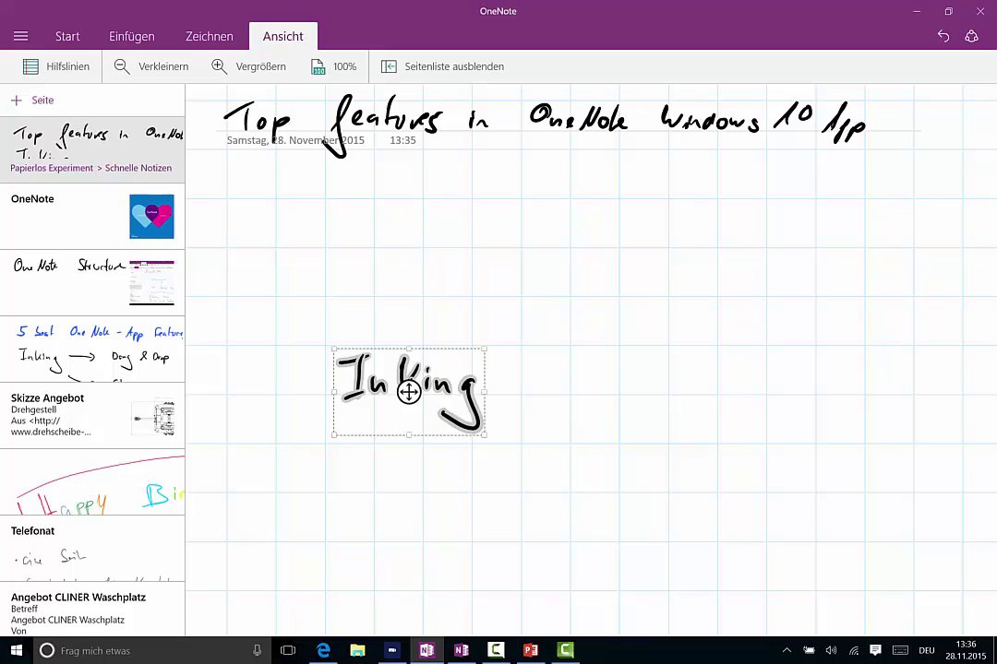
pyautogui.moveTo(409, 393)
pyautogui.mouseDown()
pyautogui.moveTo(441, 371)
pyautogui.moveTo(425, 377)
pyautogui.mouseUp()
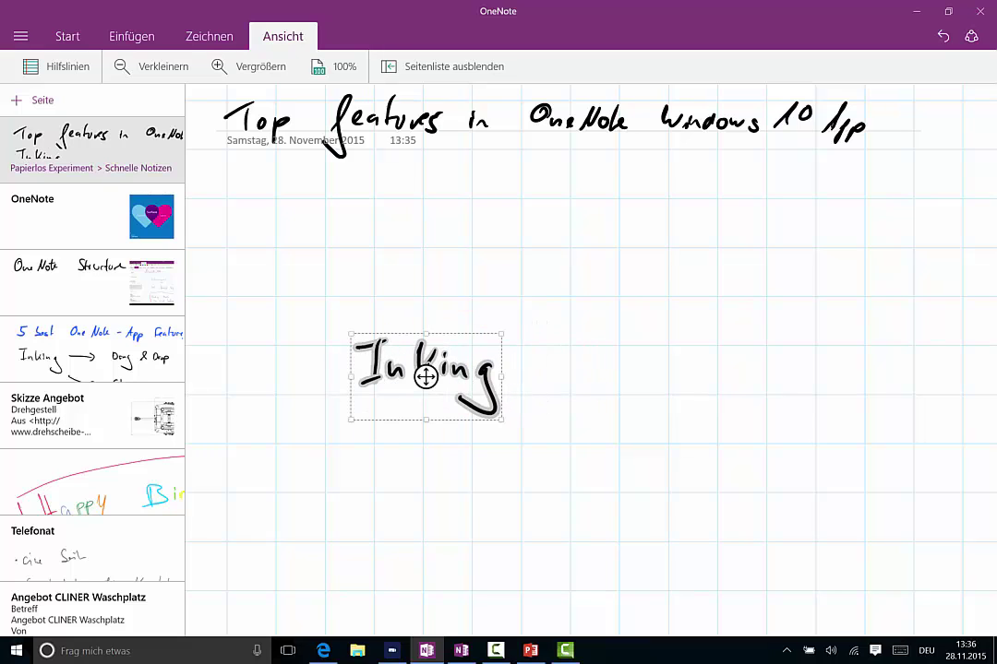
pyautogui.click(524, 379)
# - Draw a branch line rising from "Inking" and handwrite "Drag & Drop" at its end
pyautogui.moveTo(524, 382); pyautogui.dragTo(599, 307)
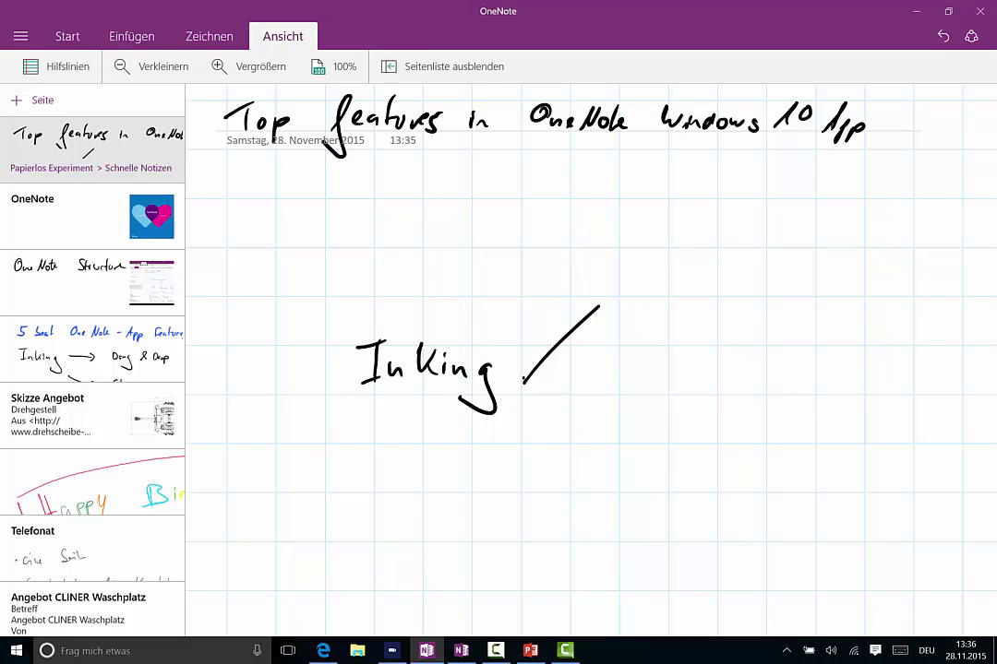
pyautogui.moveTo(637, 269)
pyautogui.mouseDown()
pyautogui.moveTo(638, 291)
pyautogui.moveTo(694, 284)
pyautogui.moveTo(683, 317)
pyautogui.mouseUp()
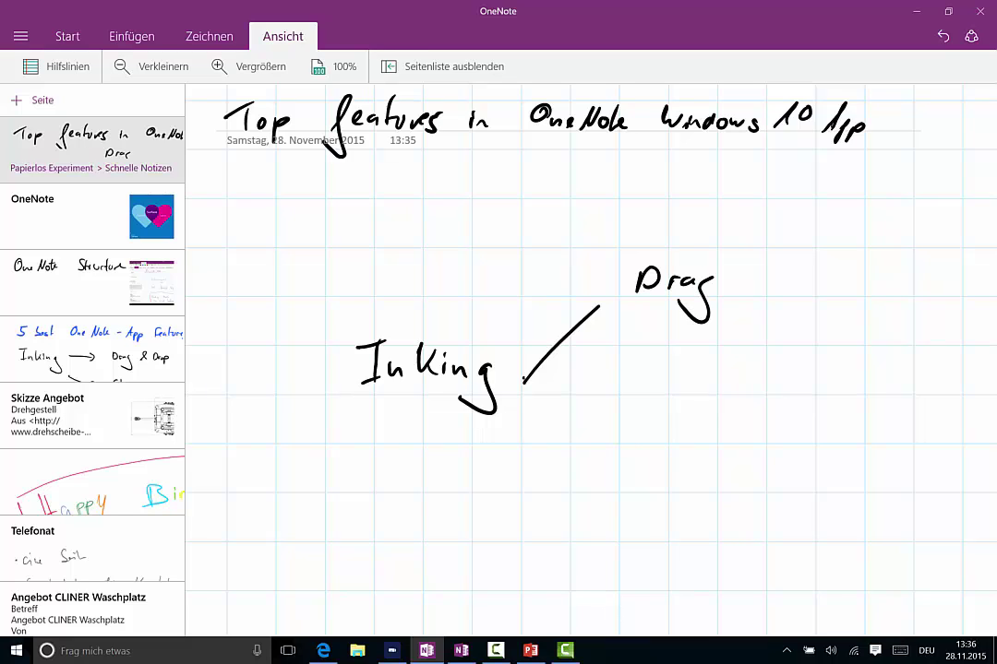
pyautogui.moveTo(766, 266)
pyautogui.mouseDown()
pyautogui.moveTo(770, 291)
pyautogui.moveTo(816, 275)
pyautogui.moveTo(857, 288)
pyautogui.mouseUp()
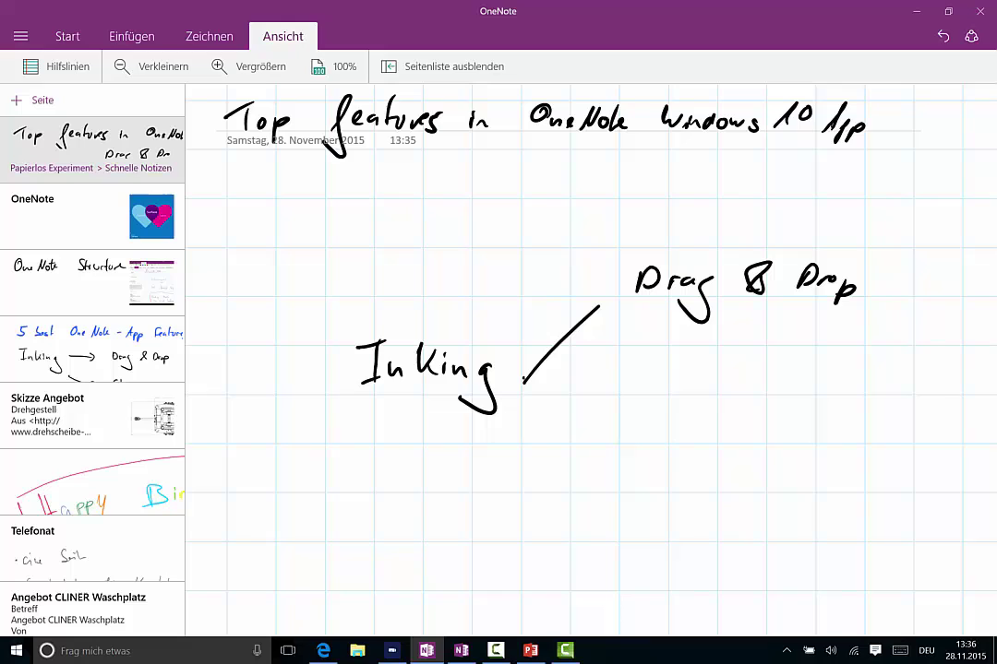
# - Add a blue arrow and the handwritten note "digital paper" in blue below "Drag & Drop"
pyautogui.click(209, 36)
pyautogui.click(196, 67)
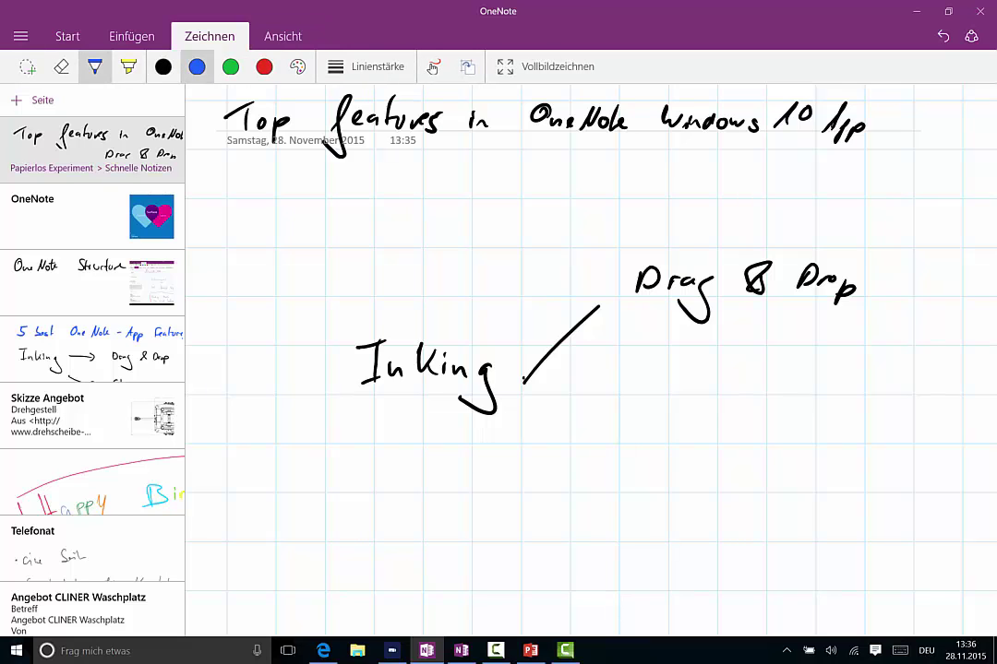
pyautogui.moveTo(646, 307)
pyautogui.mouseDown()
pyautogui.moveTo(668, 352)
pyautogui.moveTo(755, 343)
pyautogui.moveTo(736, 363)
pyautogui.moveTo(764, 344)
pyautogui.mouseUp()
pyautogui.moveTo(770, 325)
pyautogui.mouseDown()
pyautogui.moveTo(775, 345)
pyautogui.moveTo(792, 344)
pyautogui.mouseUp()
pyautogui.moveTo(797, 325)
pyautogui.mouseDown()
pyautogui.moveTo(837, 358)
pyautogui.moveTo(846, 347)
pyautogui.mouseUp()
pyautogui.moveTo(860, 338)
pyautogui.mouseDown()
pyautogui.moveTo(862, 348)
pyautogui.moveTo(918, 337)
pyautogui.mouseUp()
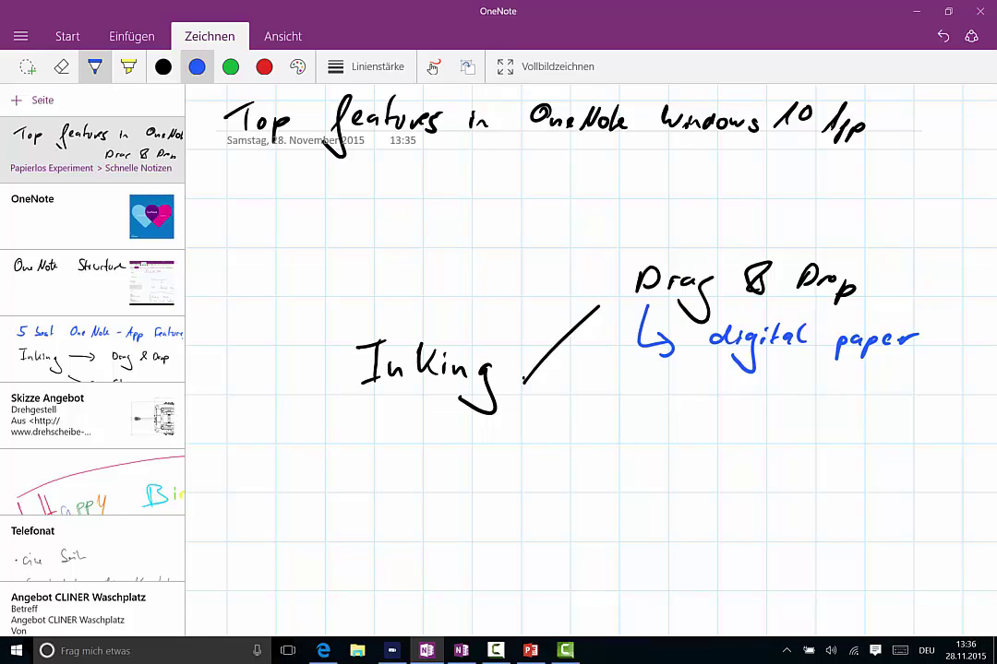
# - Draw a second black branch descending from "Inking" and handwrite "Shape recognition" at its end
pyautogui.click(162, 66)
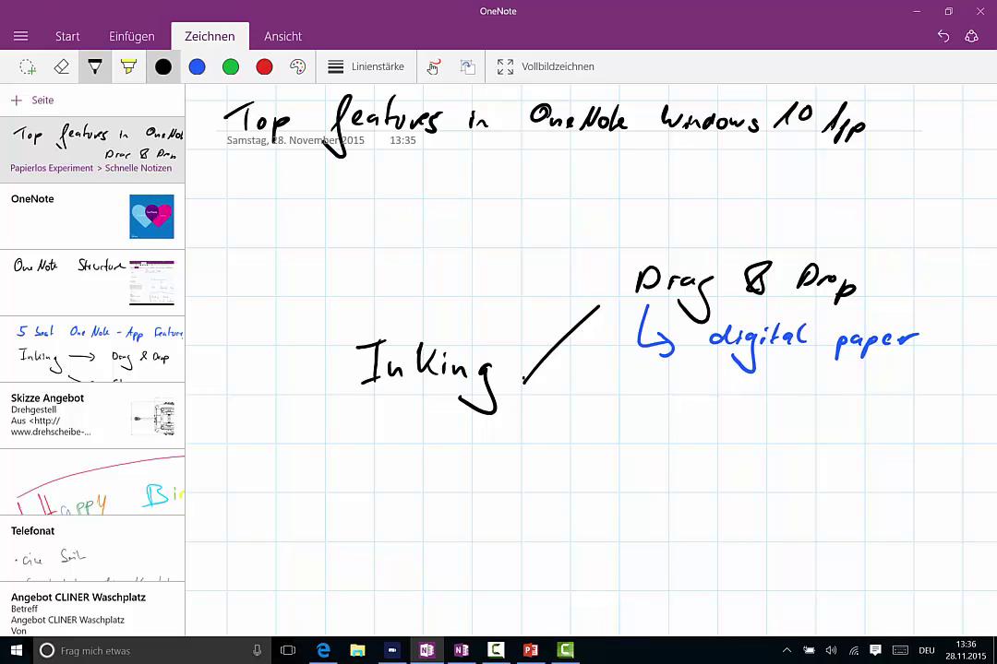
pyautogui.moveTo(519, 411)
pyautogui.mouseDown()
pyautogui.moveTo(646, 478)
pyautogui.moveTo(663, 498)
pyautogui.moveTo(692, 481)
pyautogui.moveTo(768, 487)
pyautogui.moveTo(785, 528)
pyautogui.mouseUp()
pyautogui.moveTo(803, 476)
pyautogui.mouseDown()
pyautogui.moveTo(888, 484)
pyautogui.moveTo(904, 504)
pyautogui.mouseUp()
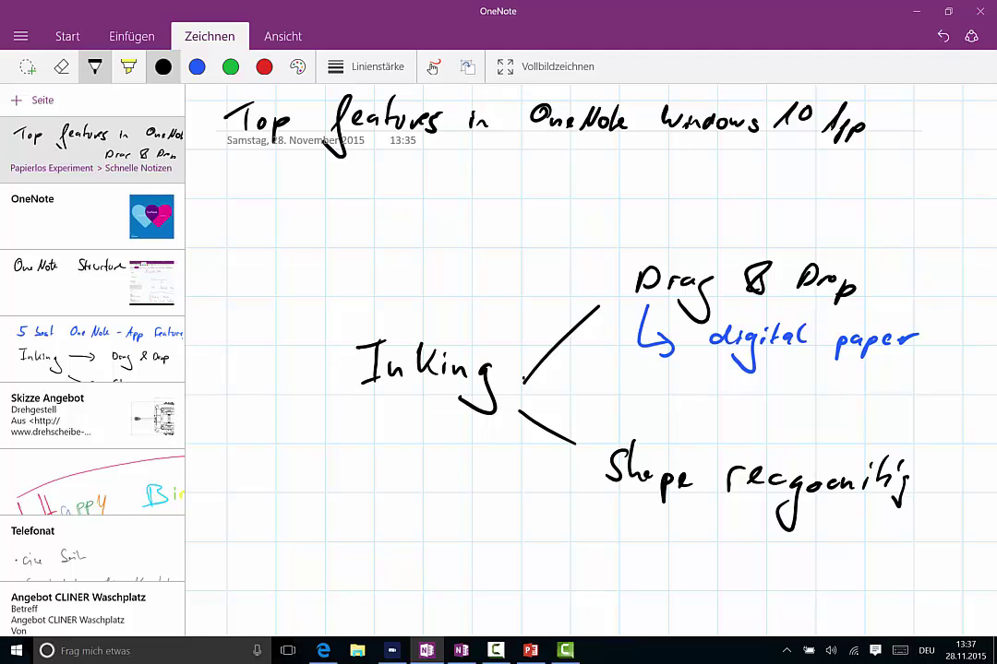
# - Turn on ink-to-shape conversion and frame "Inking" with a red rectangle, undoing the tilted first attempt and redrawing it straight
pyautogui.click(468, 67)
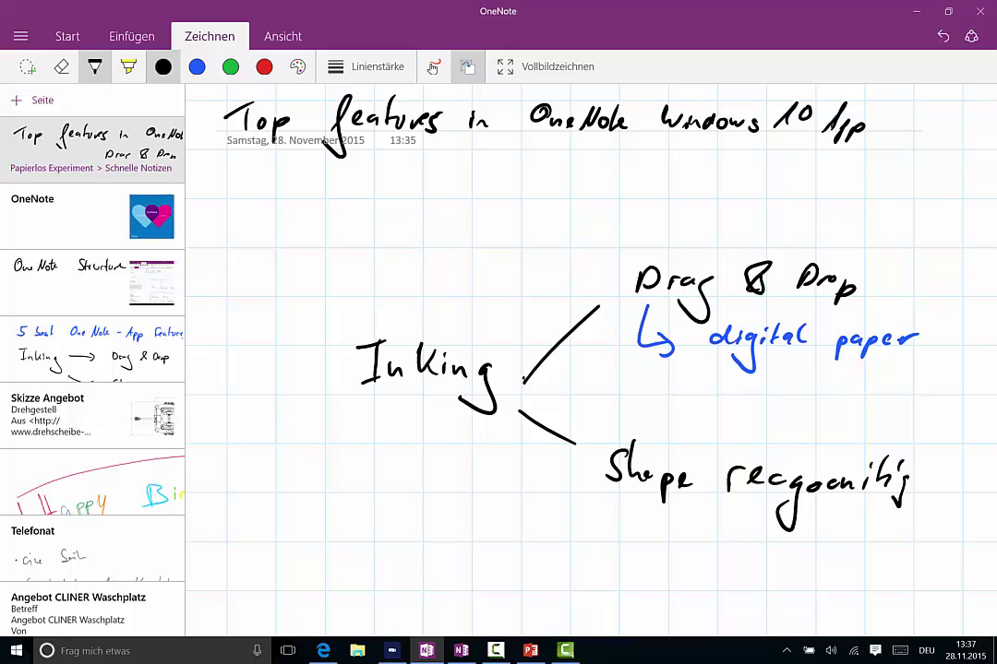
pyautogui.click(263, 66)
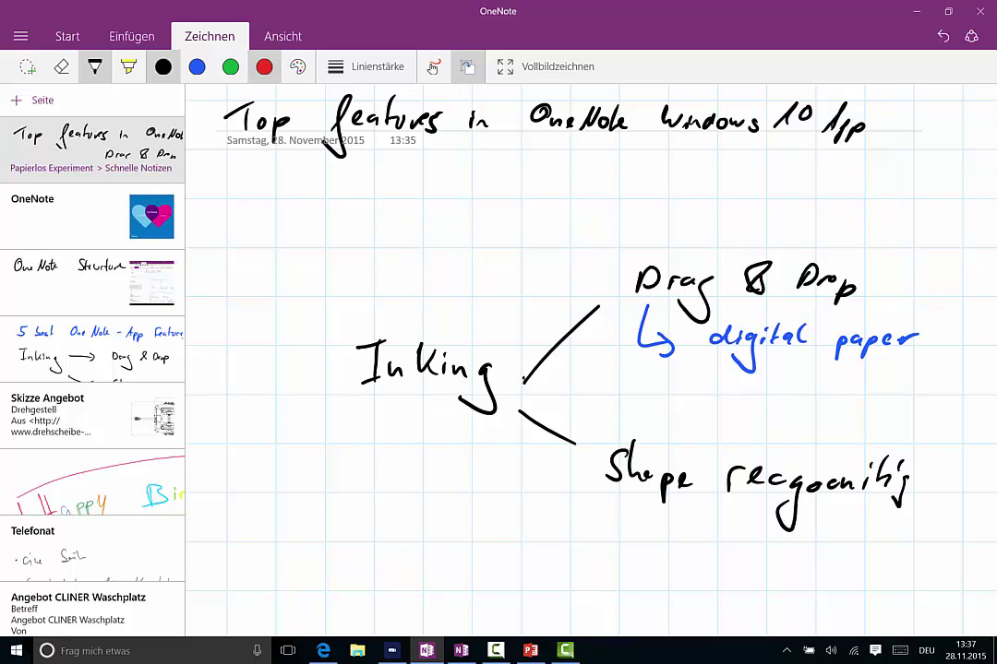
pyautogui.moveTo(338, 320)
pyautogui.mouseDown()
pyautogui.moveTo(335, 374)
pyautogui.moveTo(479, 299)
pyautogui.moveTo(395, 421)
pyautogui.moveTo(323, 417)
pyautogui.mouseUp()
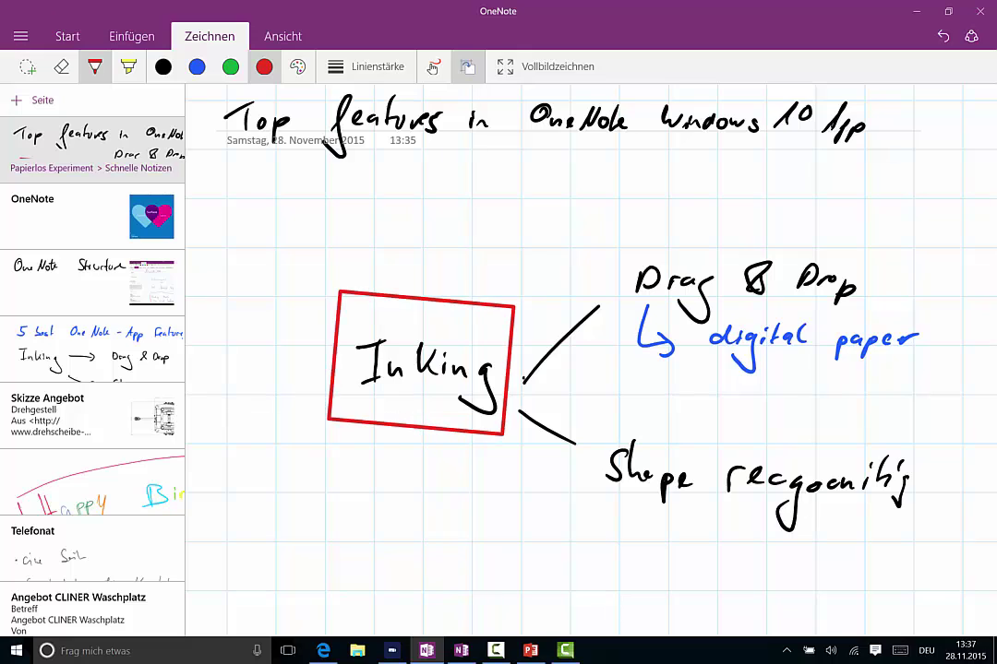
pyautogui.hotkey('ctrl', 'z')
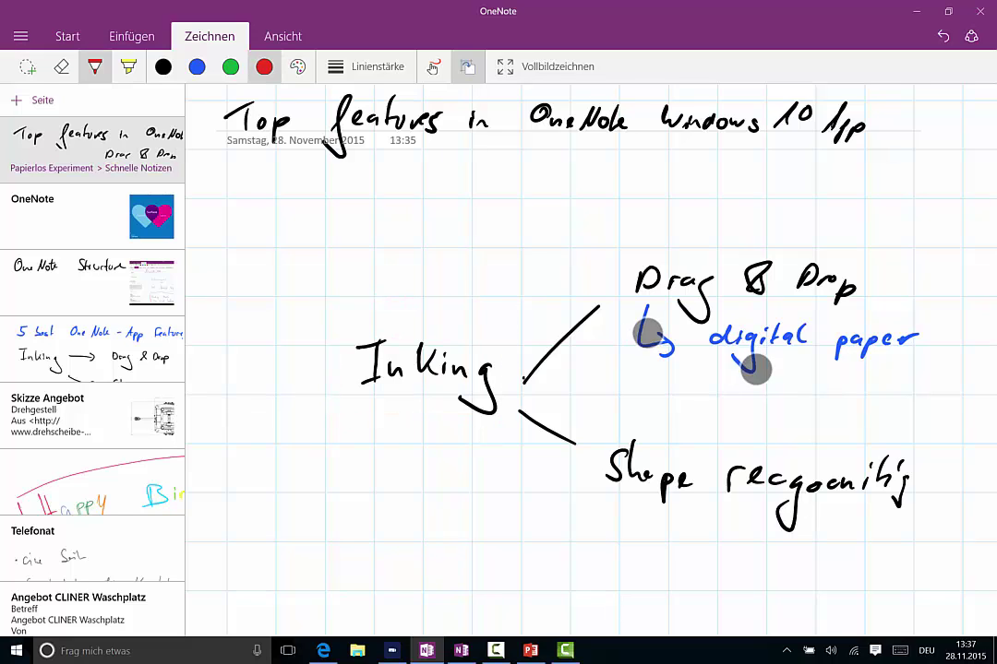
pyautogui.moveTo(333, 300)
pyautogui.mouseDown()
pyautogui.moveTo(362, 288)
pyautogui.moveTo(480, 441)
pyautogui.moveTo(330, 439)
pyautogui.mouseUp()
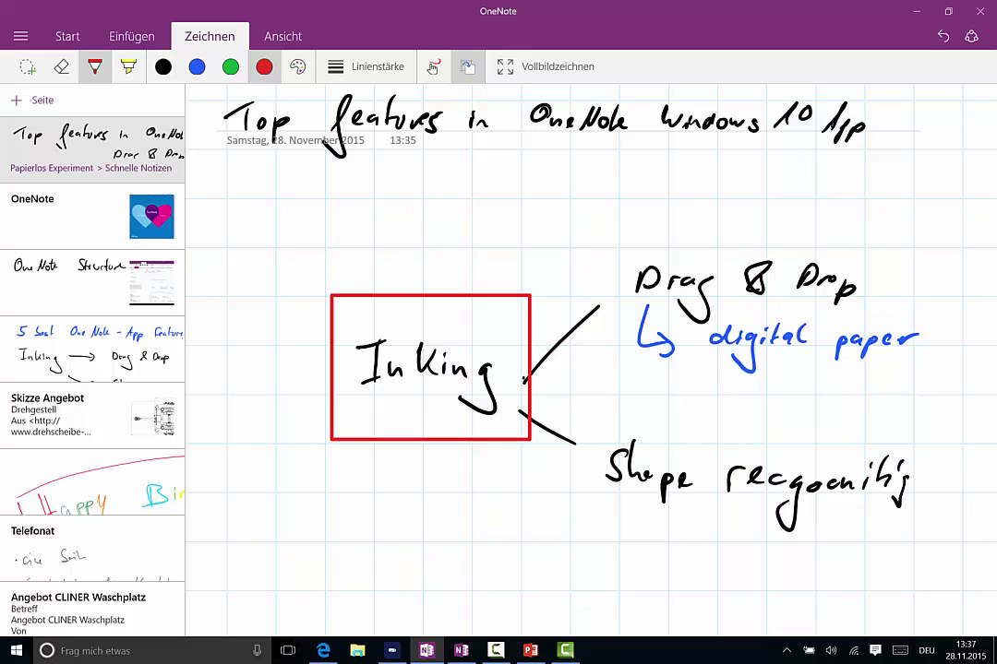
# - Erase the two black branch lines and frame "Drag & Drop" with its note and "Shape recognition" in red rectangles
pyautogui.moveTo(563, 339); pyautogui.dragTo(551, 431)
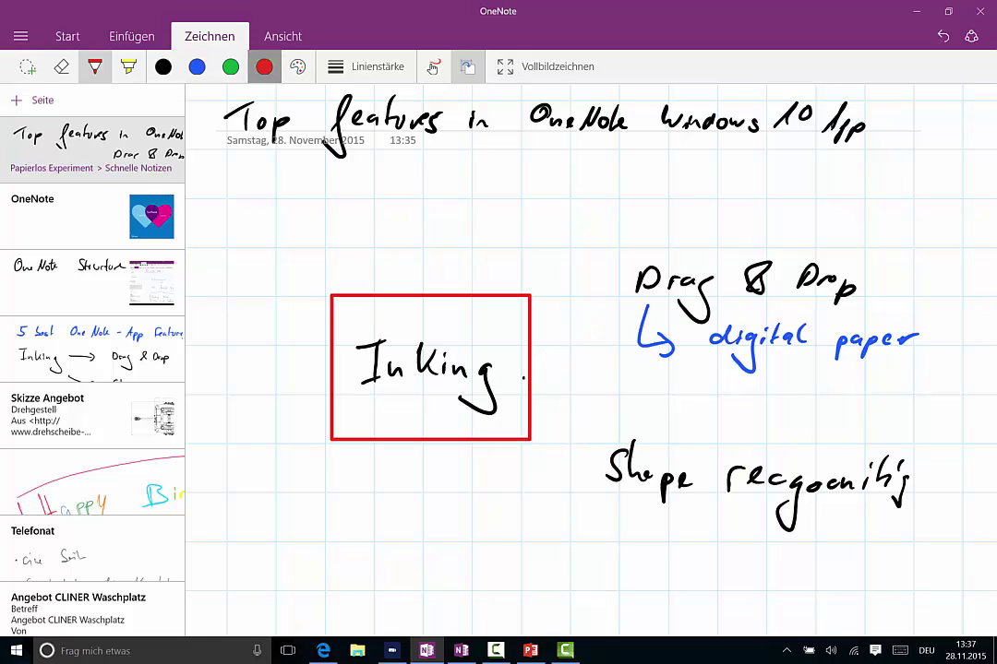
pyautogui.moveTo(605, 355)
pyautogui.mouseDown()
pyautogui.moveTo(602, 244)
pyautogui.moveTo(952, 242)
pyautogui.moveTo(599, 398)
pyautogui.mouseUp()
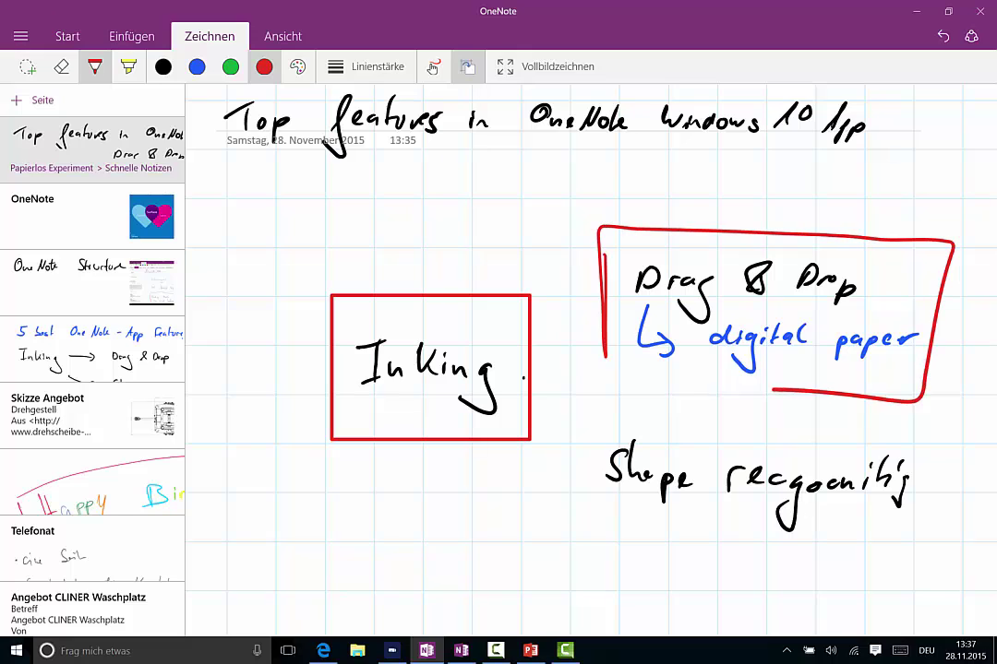
pyautogui.moveTo(596, 508)
pyautogui.mouseDown()
pyautogui.moveTo(592, 434)
pyautogui.moveTo(927, 431)
pyautogui.moveTo(711, 540)
pyautogui.moveTo(591, 533)
pyautogui.mouseUp()
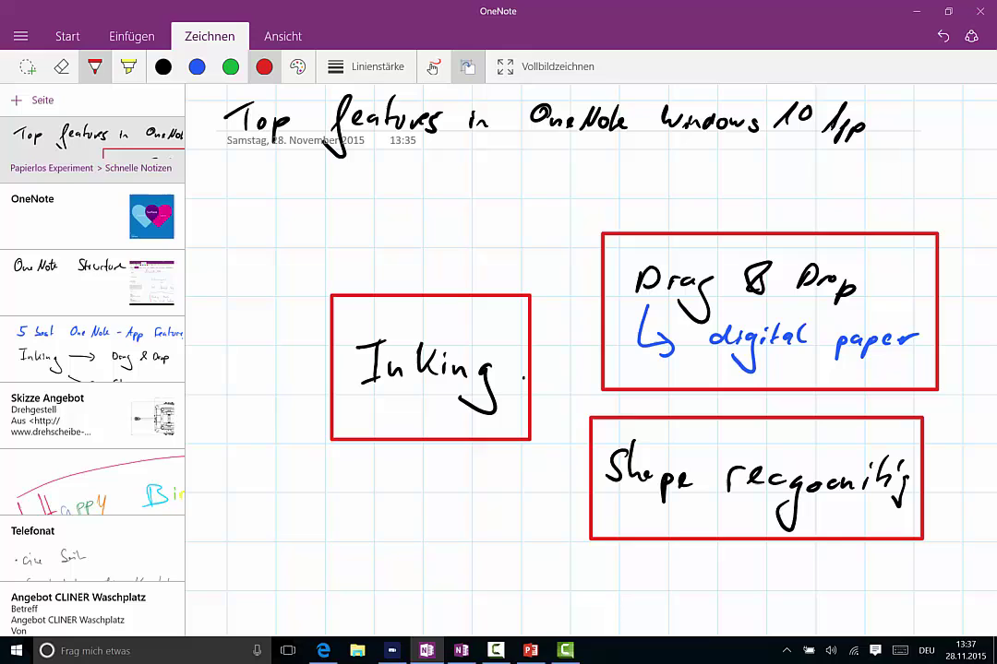
# - Connect the "Inking" box to the "Drag & Drop" and "Shape recognition" boxes with curved black lines
pyautogui.click(197, 66)
pyautogui.click(163, 66)
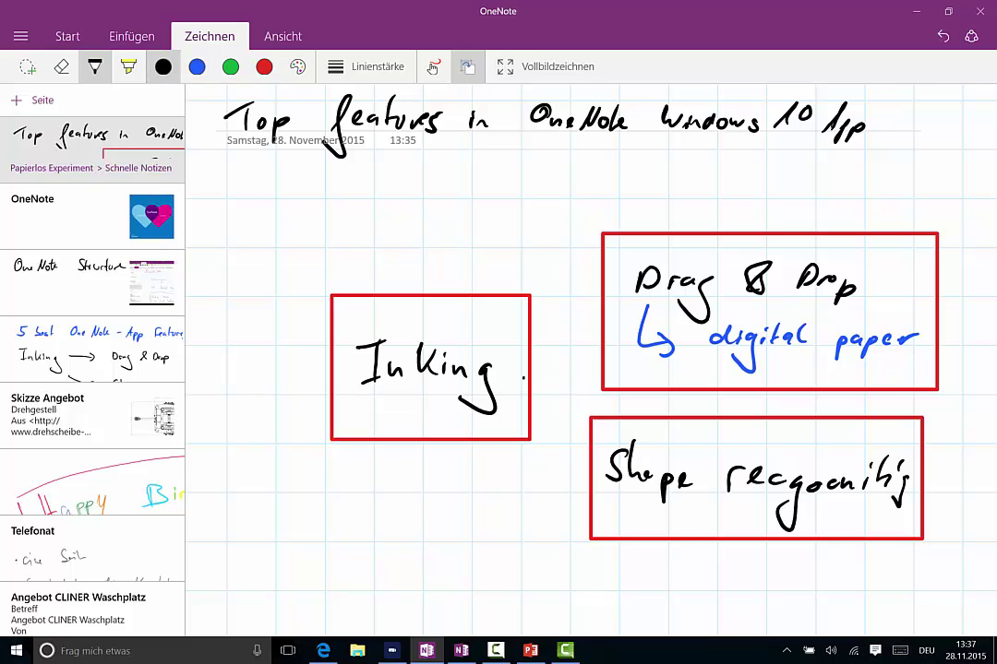
pyautogui.moveTo(532, 360); pyautogui.dragTo(602, 316)
pyautogui.moveTo(532, 401); pyautogui.dragTo(607, 466)
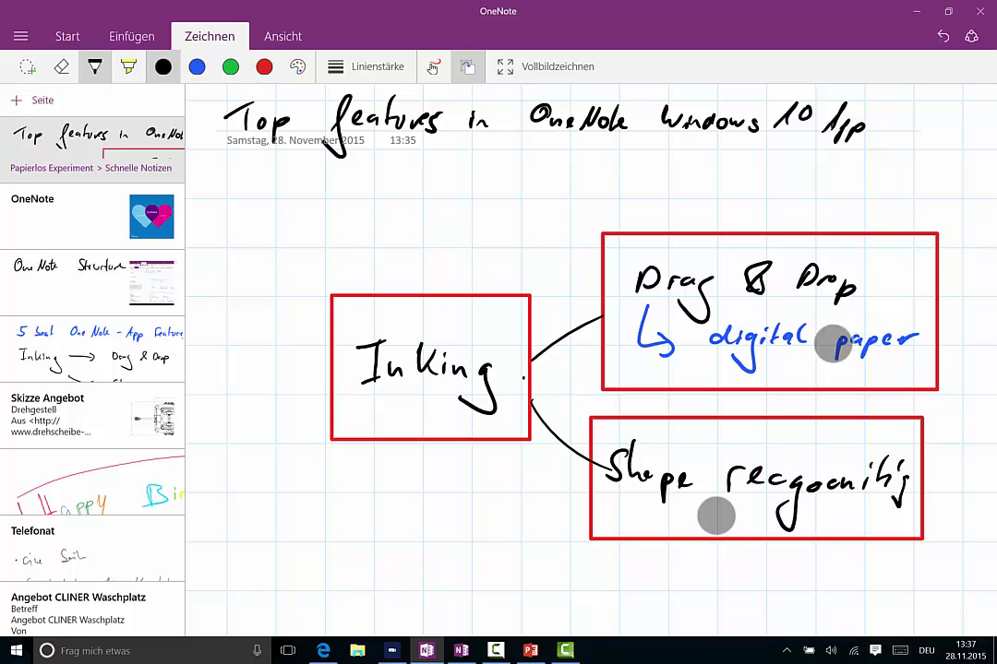
# - Handwrite "Clipboard mod" in black below the "Shape recognition" box
pyautogui.moveTo(820, 431); pyautogui.dragTo(663, 431)
pyautogui.scroll(-3, 823, 435)
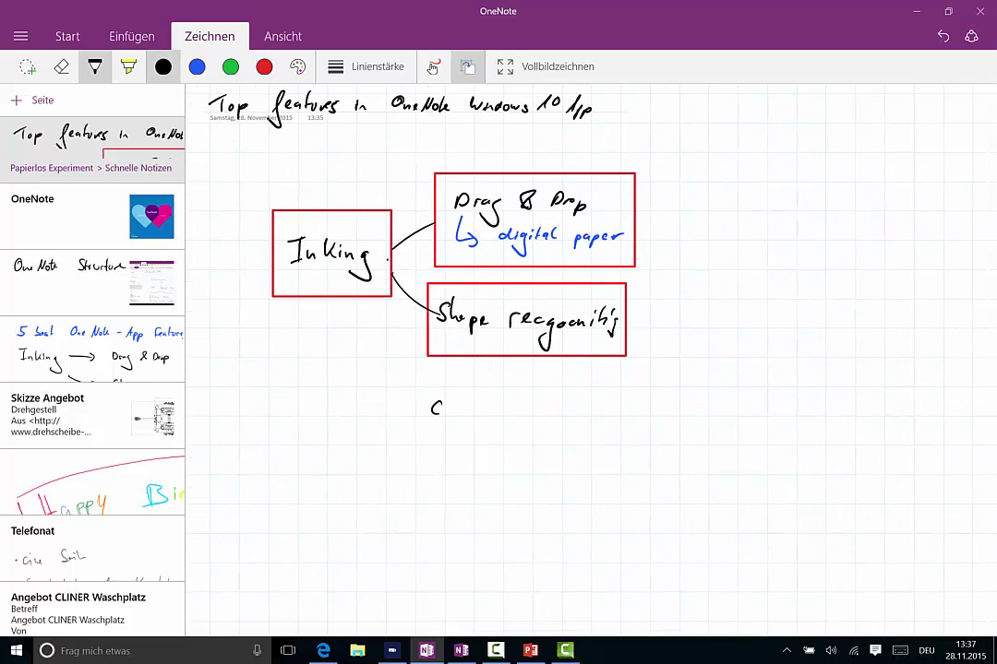
pyautogui.moveTo(459, 406); pyautogui.dragTo(460, 417)
pyautogui.moveTo(464, 406)
pyautogui.mouseDown()
pyautogui.moveTo(466, 427)
pyautogui.moveTo(522, 399)
pyautogui.moveTo(568, 407)
pyautogui.mouseUp()
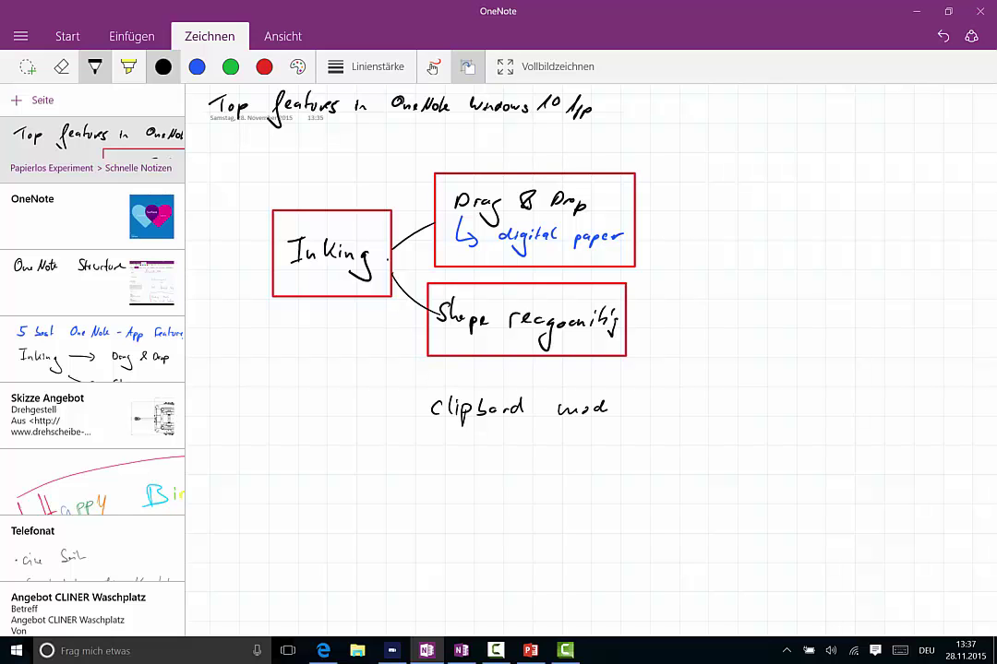
pyautogui.press('super+d')
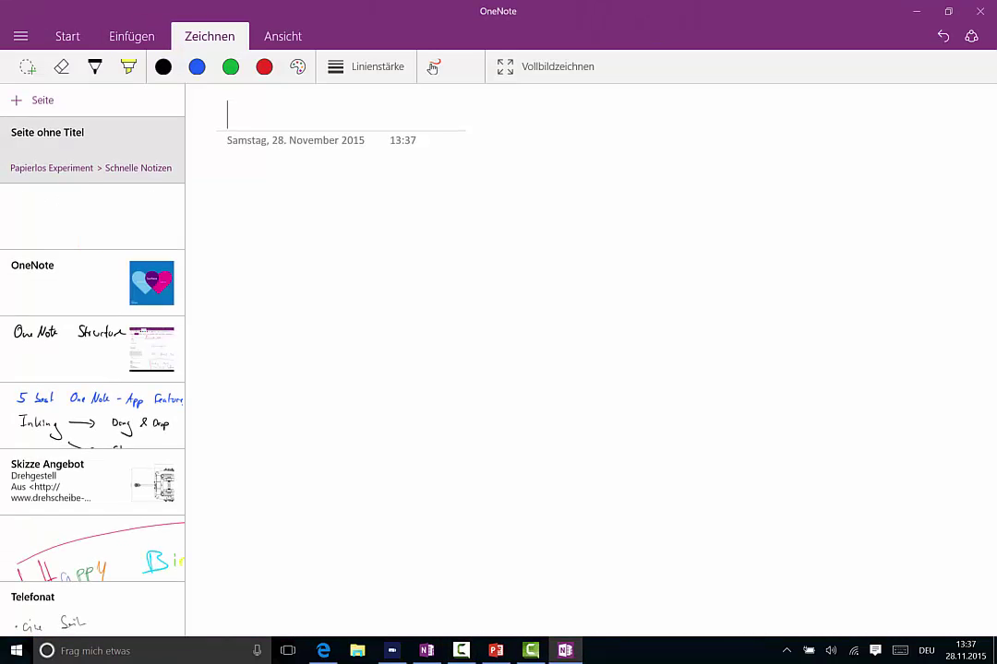
# - Return to the "Top features in OneNote" page and handwrite "mode" after "Clipboard"
pyautogui.click(66, 225)
pyautogui.scroll(-5, 763, 269)
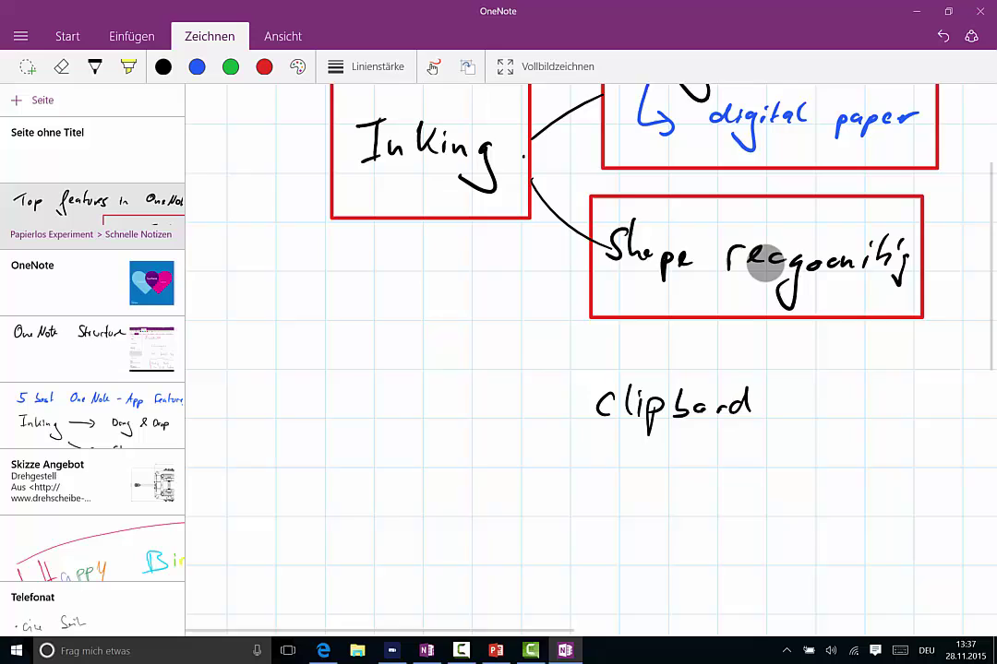
pyautogui.moveTo(798, 386); pyautogui.dragTo(829, 384)
pyautogui.moveTo(846, 379); pyautogui.dragTo(852, 392)
pyautogui.moveTo(857, 388); pyautogui.dragTo(873, 392)
# - Draw a red frame around the handwritten "Clipboard mode"
pyautogui.click(264, 66)
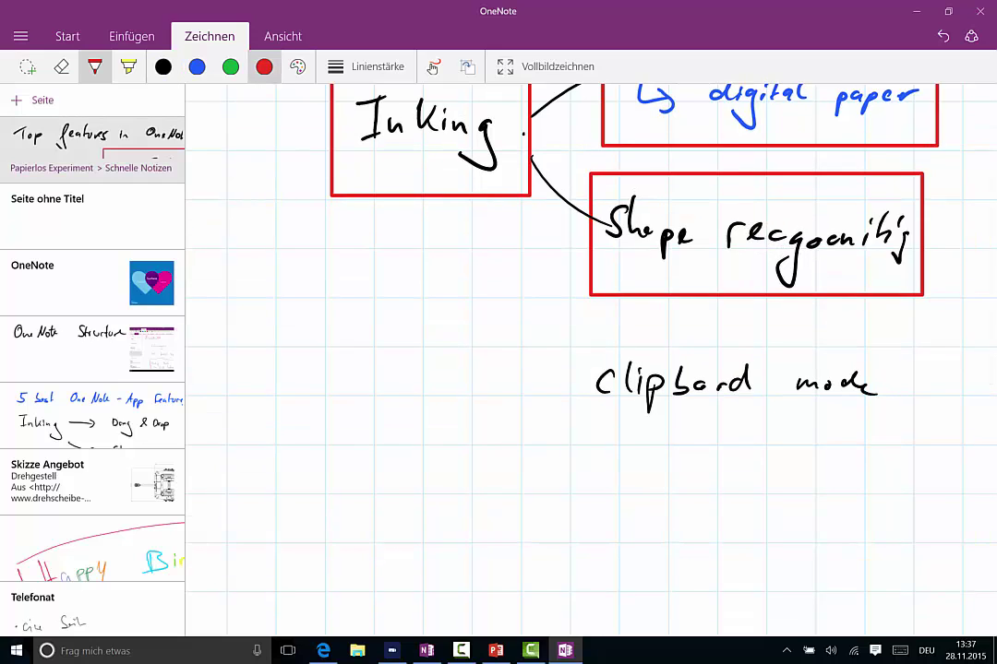
pyautogui.moveTo(594, 361)
pyautogui.mouseDown()
pyautogui.moveTo(669, 345)
pyautogui.moveTo(572, 403)
pyautogui.mouseUp()
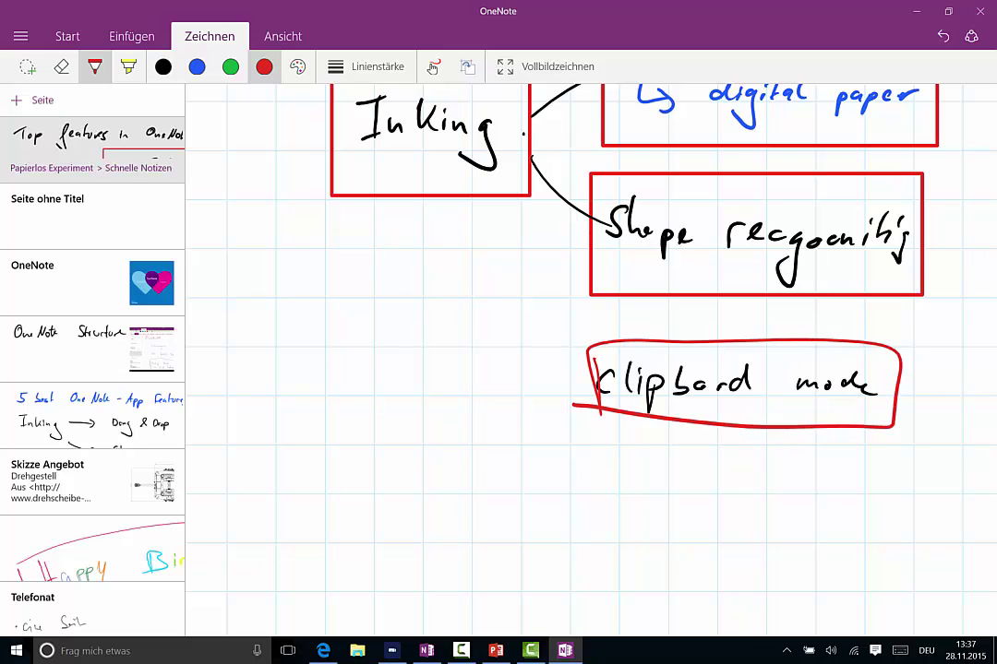
# - Undo the uneven red frame around "Clipboard mode" and redraw it as a clean red rectangle
pyautogui.hotkey('ctrl', 'z')
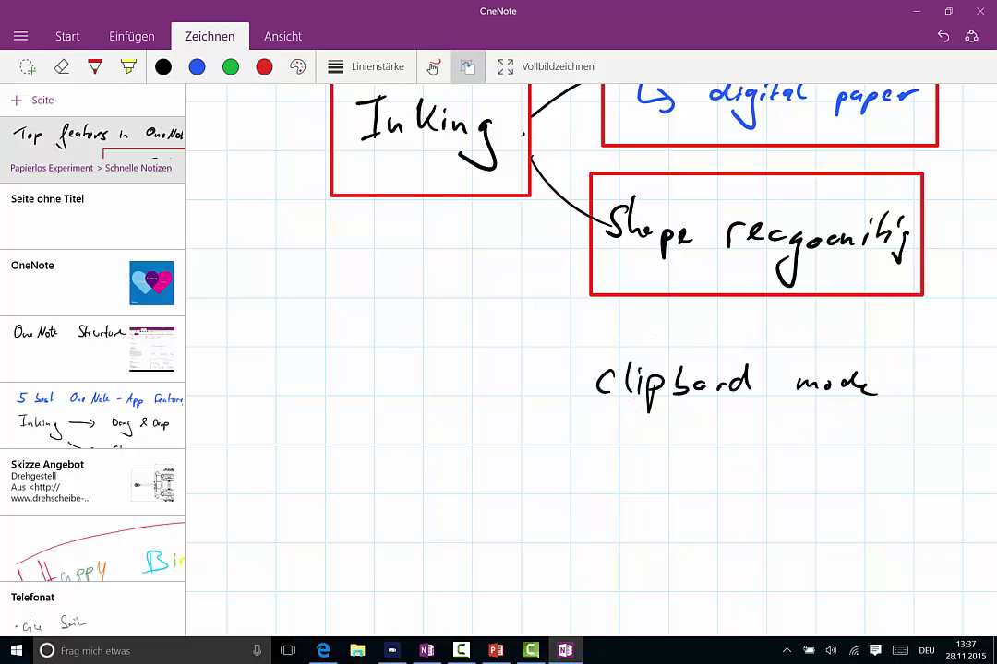
pyautogui.click(94, 66)
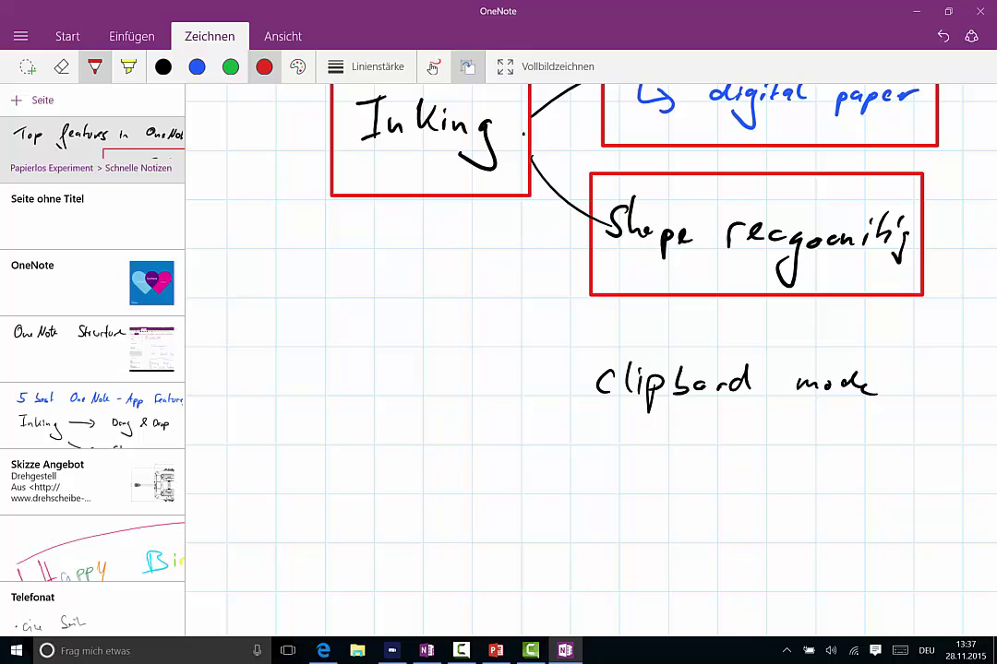
pyautogui.moveTo(585, 415)
pyautogui.mouseDown()
pyautogui.moveTo(579, 346)
pyautogui.moveTo(828, 347)
pyautogui.moveTo(774, 455)
pyautogui.mouseUp()
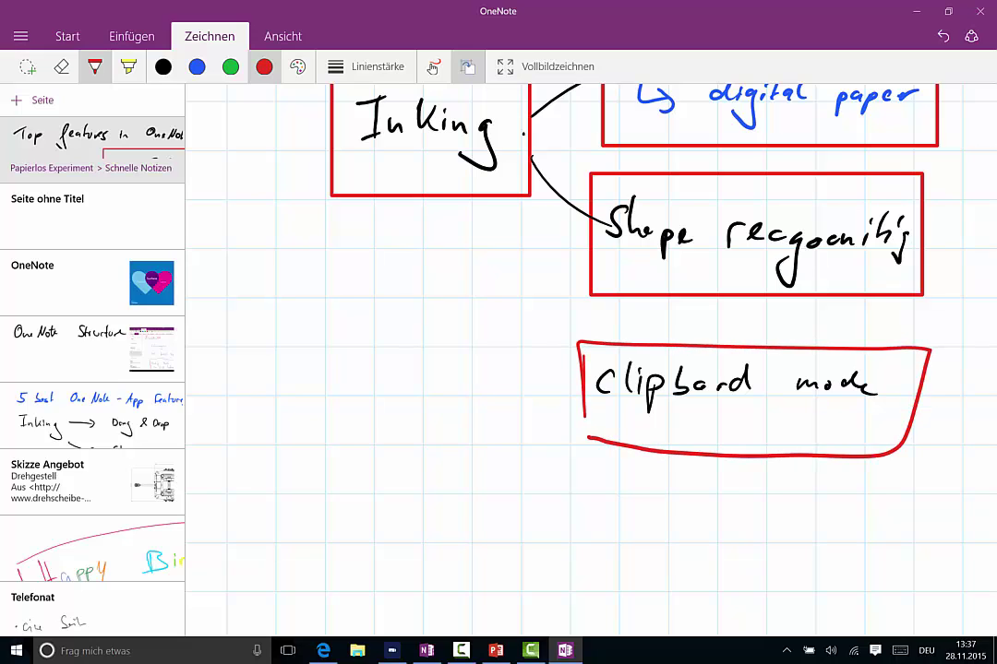
pyautogui.hotkey('ctrl', 'z')
pyautogui.click(94, 67)
pyautogui.moveTo(585, 414)
pyautogui.mouseDown()
pyautogui.moveTo(585, 355)
pyautogui.moveTo(886, 349)
pyautogui.moveTo(591, 447)
pyautogui.mouseUp()
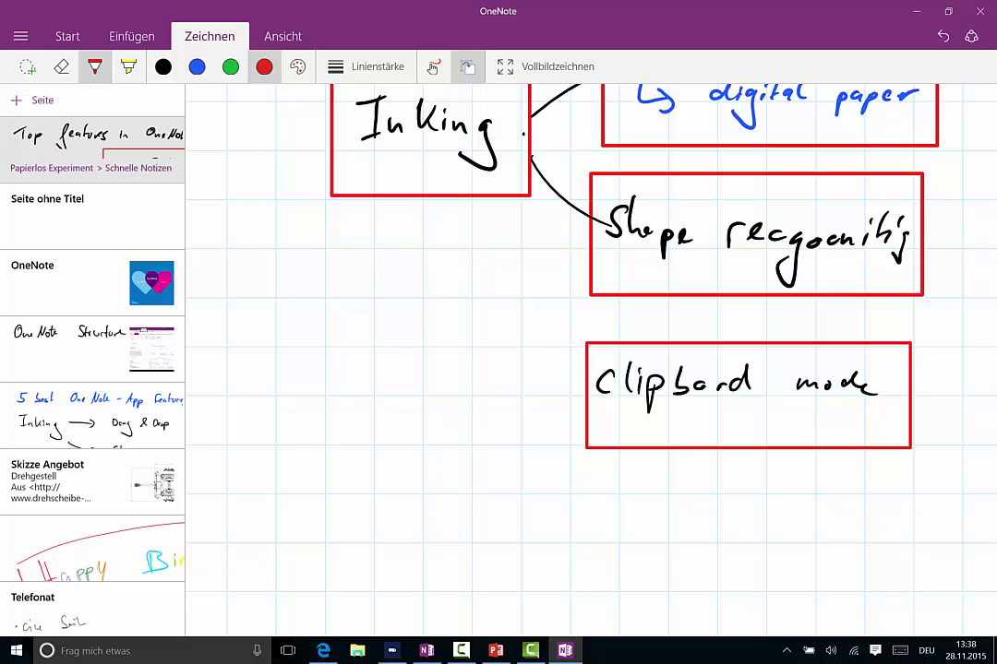
# - Connect the "Inking" box to the "Clipboard mode" box with a curved black line
pyautogui.scroll(-2, 808, 450)
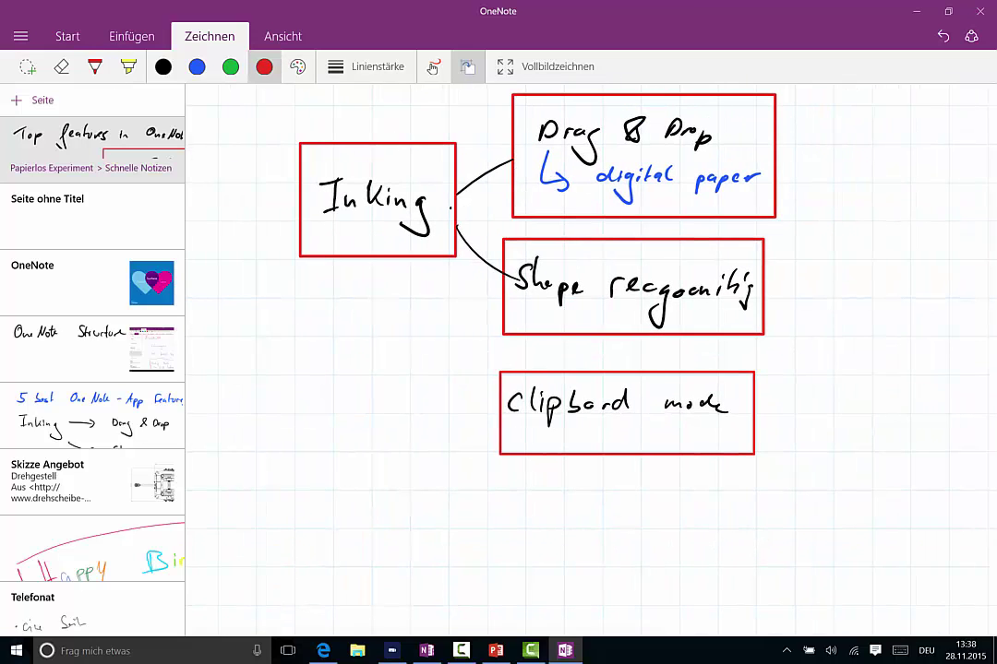
pyautogui.click(94, 67)
pyautogui.moveTo(451, 237); pyautogui.dragTo(487, 430)
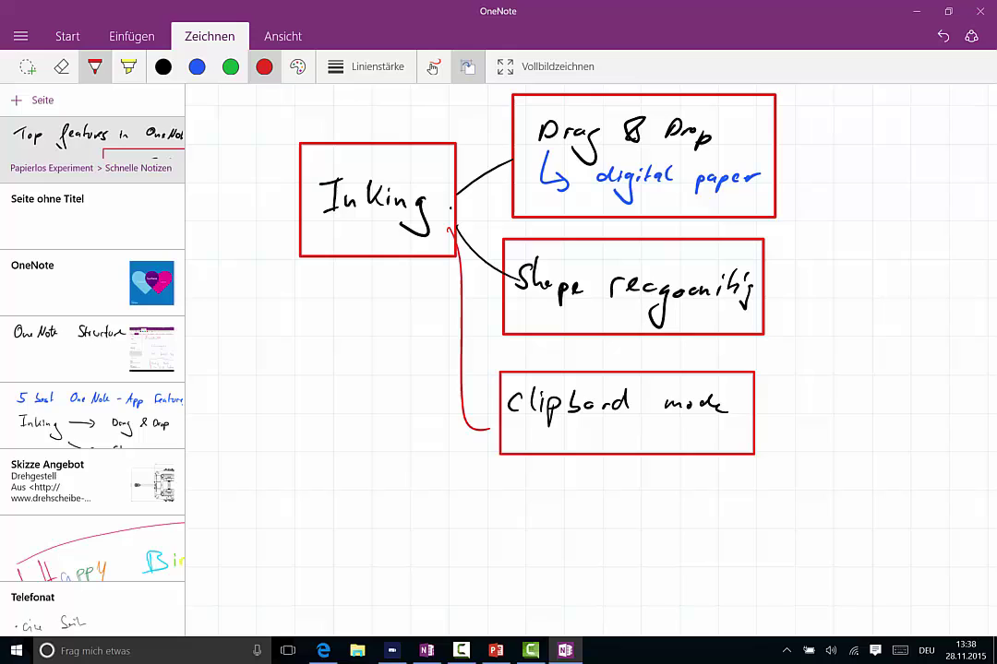
pyautogui.hotkey('ctrl', 'z')
pyautogui.click(163, 67)
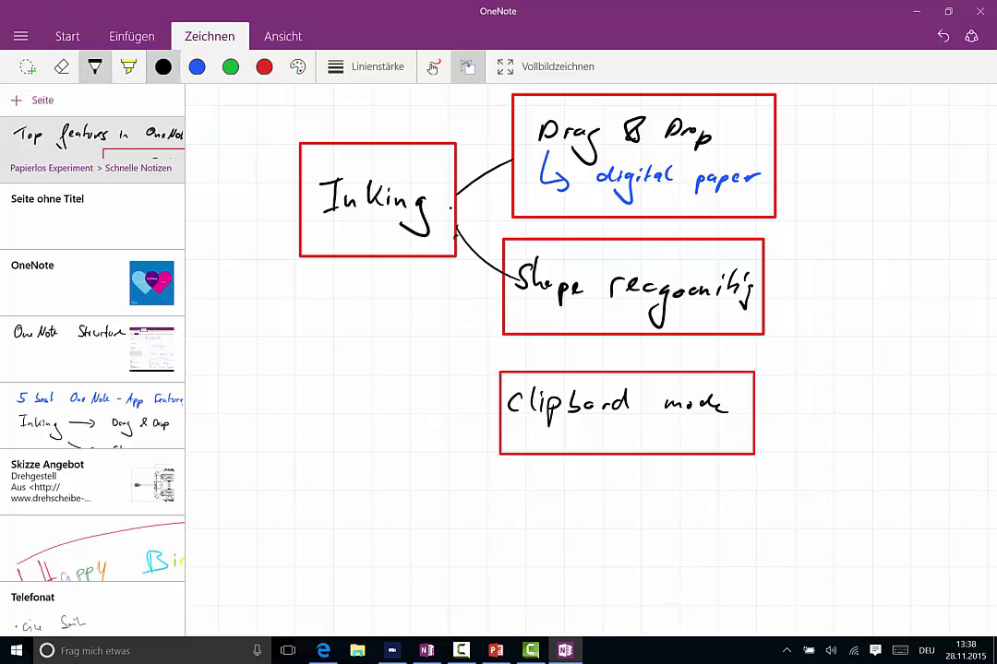
pyautogui.moveTo(456, 229); pyautogui.dragTo(495, 428)
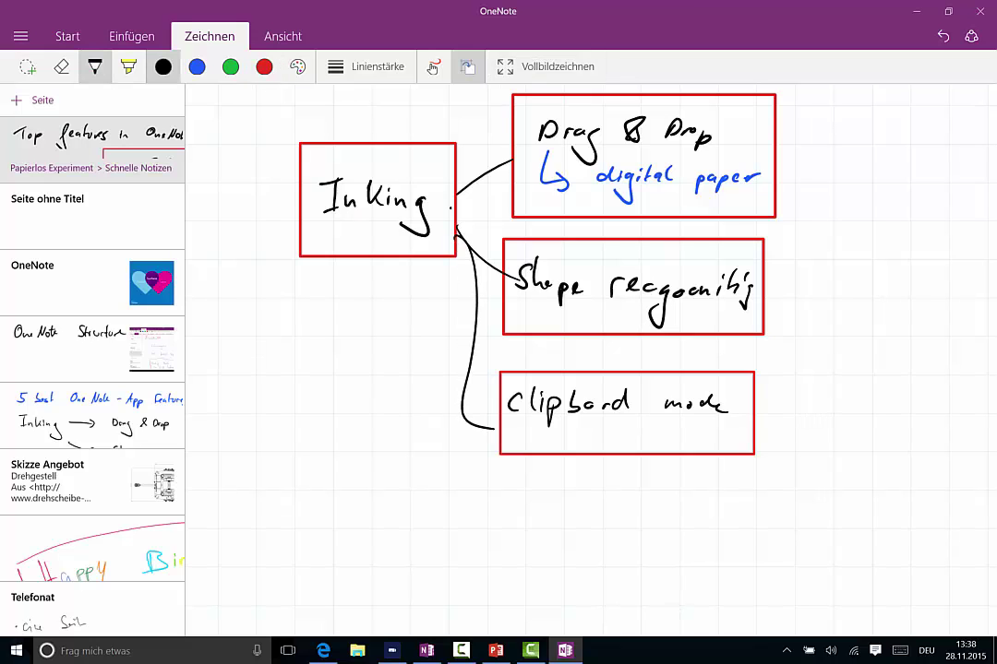
# - Switch to full-screen drawing and add a green branch from "Clipboard mode" with the handwritten note "don't get distracted"
pyautogui.click(552, 66)
pyautogui.moveTo(714, 304); pyautogui.dragTo(716, 467)
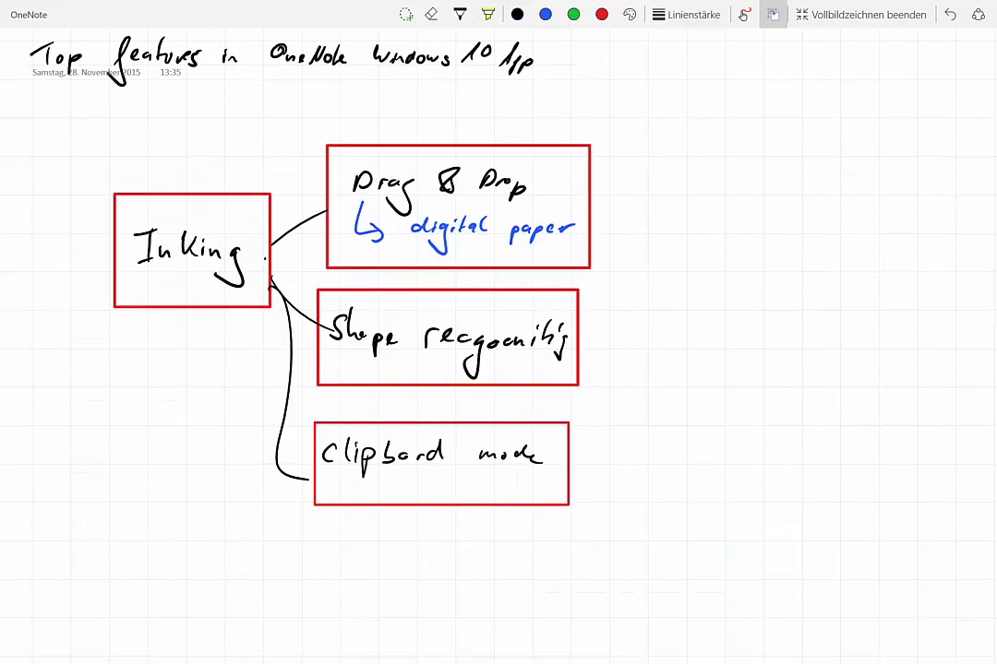
pyautogui.click(573, 14)
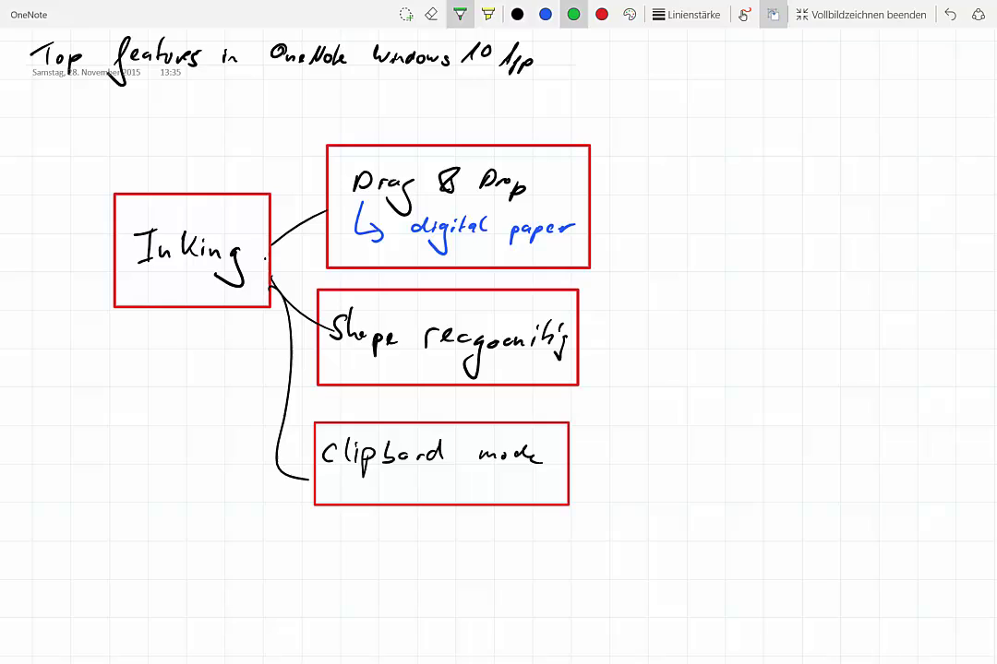
pyautogui.moveTo(585, 455)
pyautogui.mouseDown()
pyautogui.moveTo(631, 426)
pyautogui.moveTo(666, 421)
pyautogui.mouseUp()
pyautogui.moveTo(684, 414); pyautogui.dragTo(715, 414)
pyautogui.moveTo(721, 406)
pyautogui.mouseDown()
pyautogui.moveTo(755, 450)
pyautogui.moveTo(805, 410)
pyautogui.mouseUp()
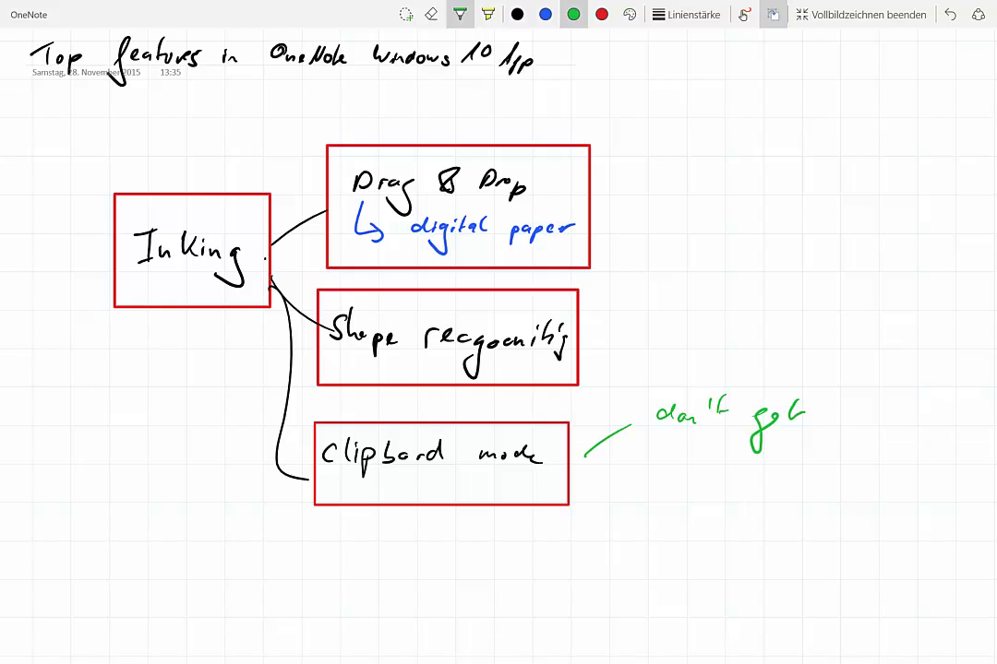
pyautogui.moveTo(646, 467)
pyautogui.mouseDown()
pyautogui.moveTo(678, 460)
pyautogui.moveTo(772, 472)
pyautogui.mouseUp()
# - Draw a second green branch from "Clipboard mode" and handwrite "a lot of space" at its end
pyautogui.moveTo(573, 497); pyautogui.dragTo(678, 533)
pyautogui.moveTo(745, 512); pyautogui.dragTo(737, 533)
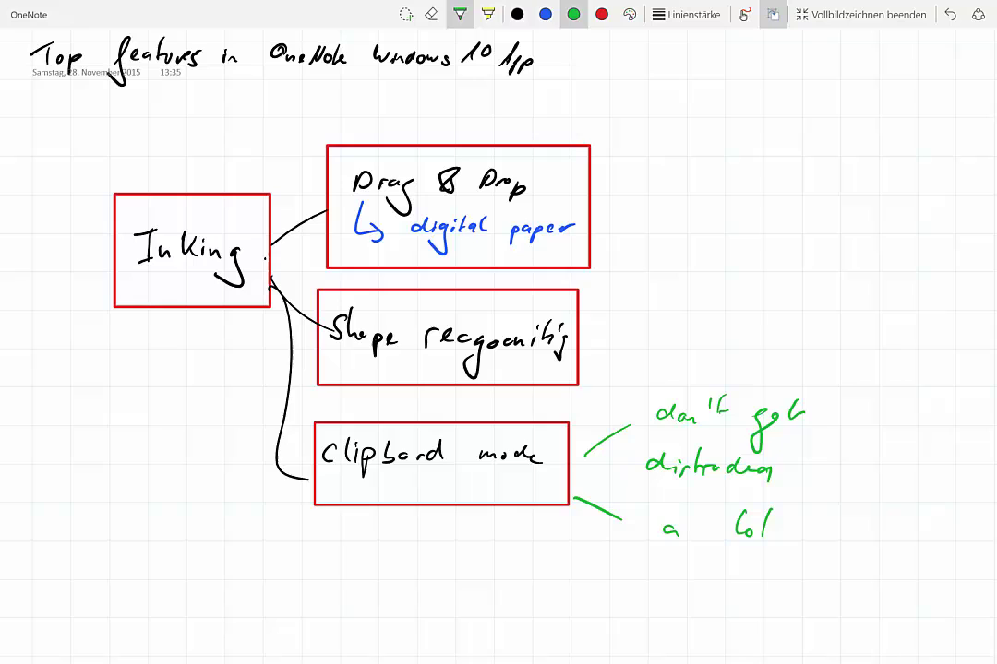
pyautogui.moveTo(816, 526); pyautogui.dragTo(827, 557)
pyautogui.moveTo(666, 563)
pyautogui.mouseDown()
pyautogui.moveTo(676, 561)
pyautogui.moveTo(666, 578)
pyautogui.mouseUp()
pyautogui.moveTo(681, 563)
pyautogui.mouseDown()
pyautogui.moveTo(683, 591)
pyautogui.moveTo(727, 569)
pyautogui.moveTo(703, 572)
pyautogui.mouseUp()
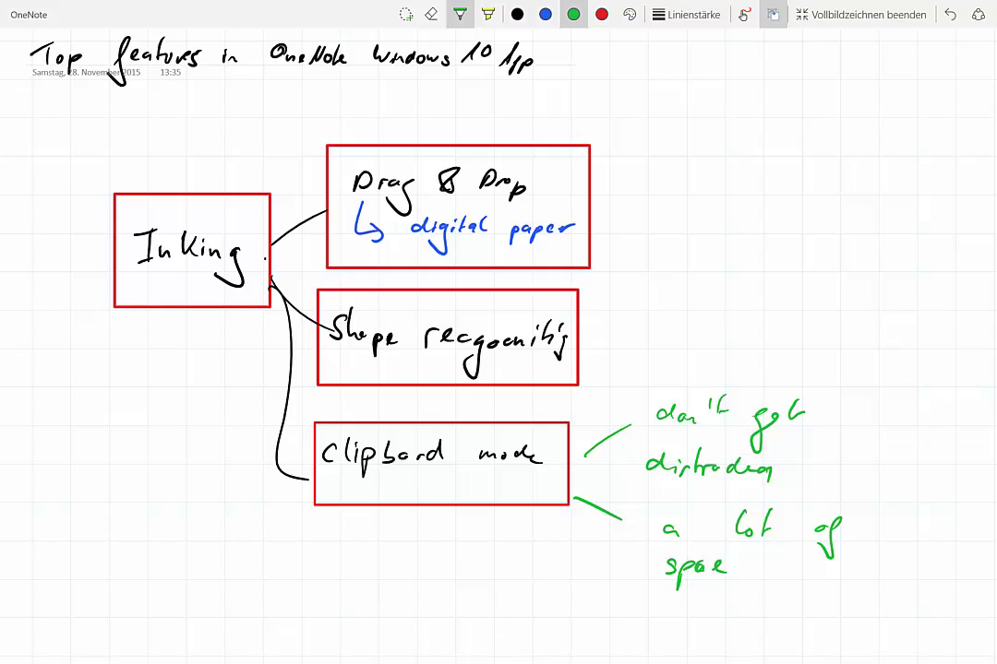
# - Draw green rectangles around the "a lot of space" and "don't get distracted" notes
pyautogui.moveTo(643, 576)
pyautogui.mouseDown()
pyautogui.moveTo(835, 495)
pyautogui.moveTo(637, 582)
pyautogui.moveTo(777, 503)
pyautogui.moveTo(743, 589)
pyautogui.moveTo(645, 584)
pyautogui.mouseUp()
pyautogui.click(460, 14)
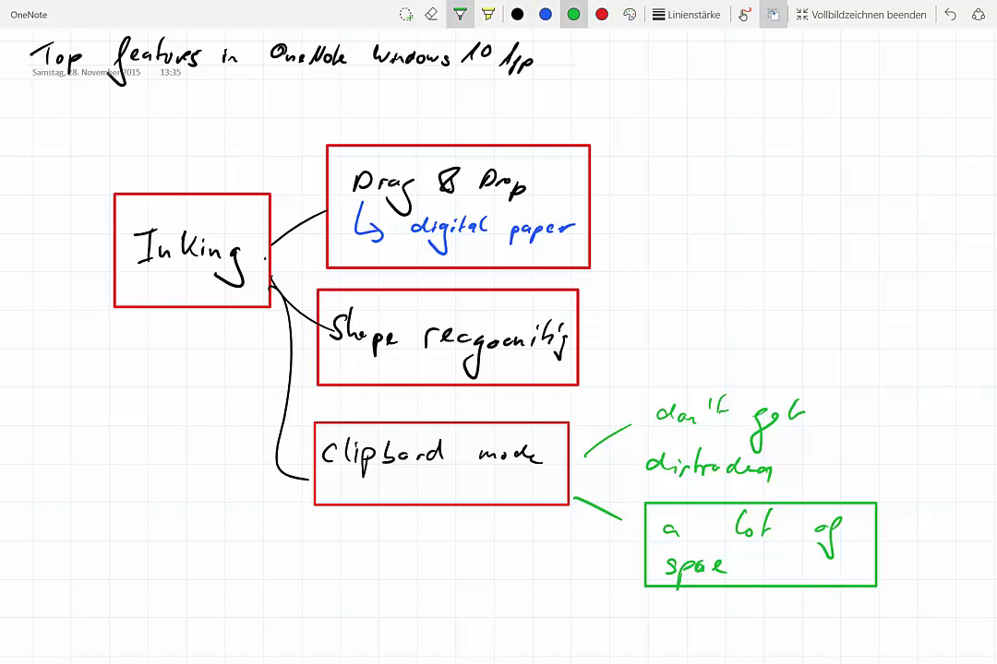
pyautogui.moveTo(644, 478)
pyautogui.mouseDown()
pyautogui.moveTo(646, 387)
pyautogui.moveTo(856, 392)
pyautogui.moveTo(648, 481)
pyautogui.mouseUp()
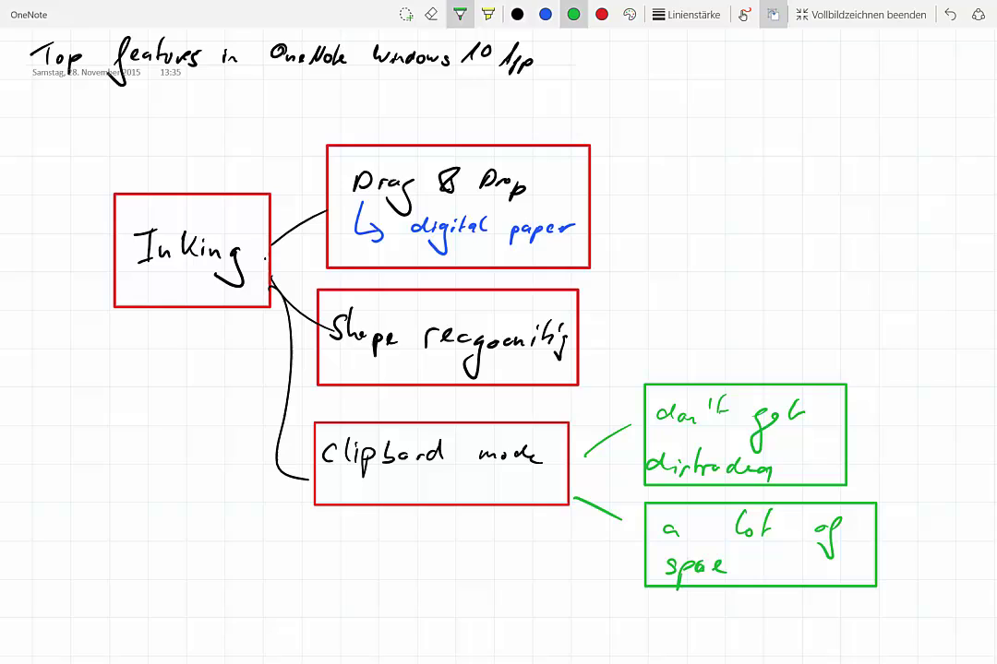
# - Draw a curved dashed green arrow from "digital paper" to the "a lot of space" box and leave full-screen drawing
pyautogui.moveTo(597, 227)
pyautogui.mouseDown()
pyautogui.moveTo(780, 237)
pyautogui.moveTo(867, 275)
pyautogui.moveTo(911, 349)
pyautogui.mouseUp()
pyautogui.moveTo(914, 395)
pyautogui.mouseDown()
pyautogui.moveTo(912, 522)
pyautogui.moveTo(878, 551)
pyautogui.moveTo(891, 547)
pyautogui.mouseUp()
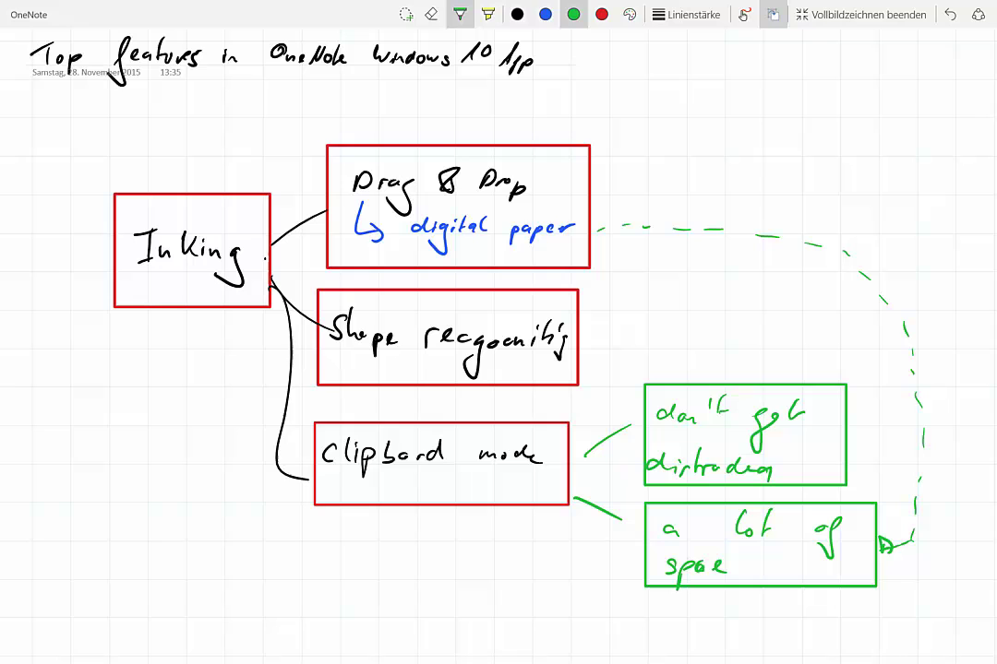
pyautogui.click(854, 14)
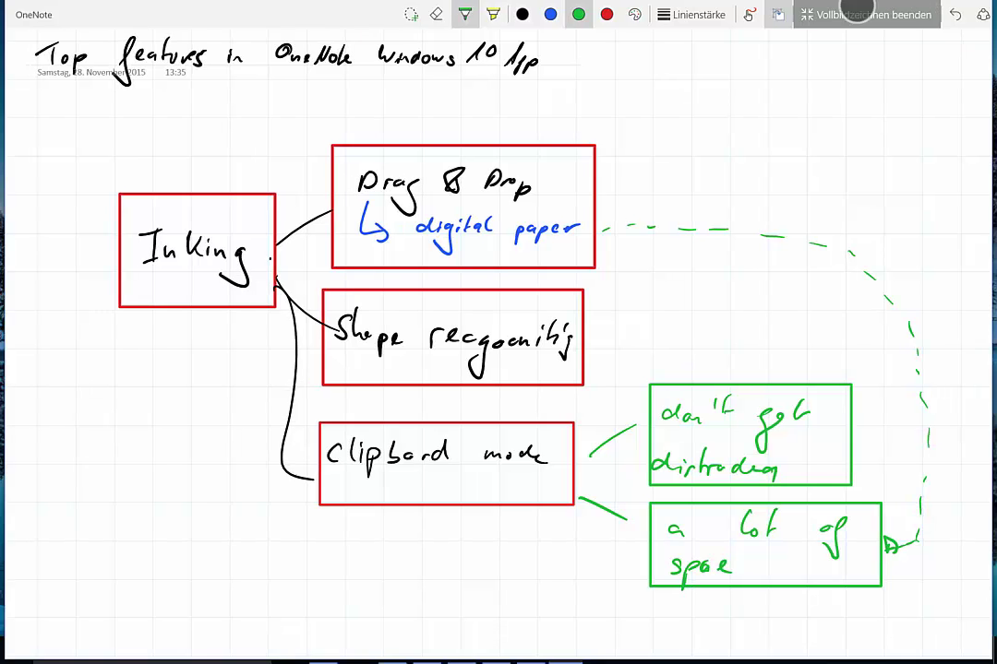
pyautogui.moveTo(839, 466); pyautogui.dragTo(839, 258)
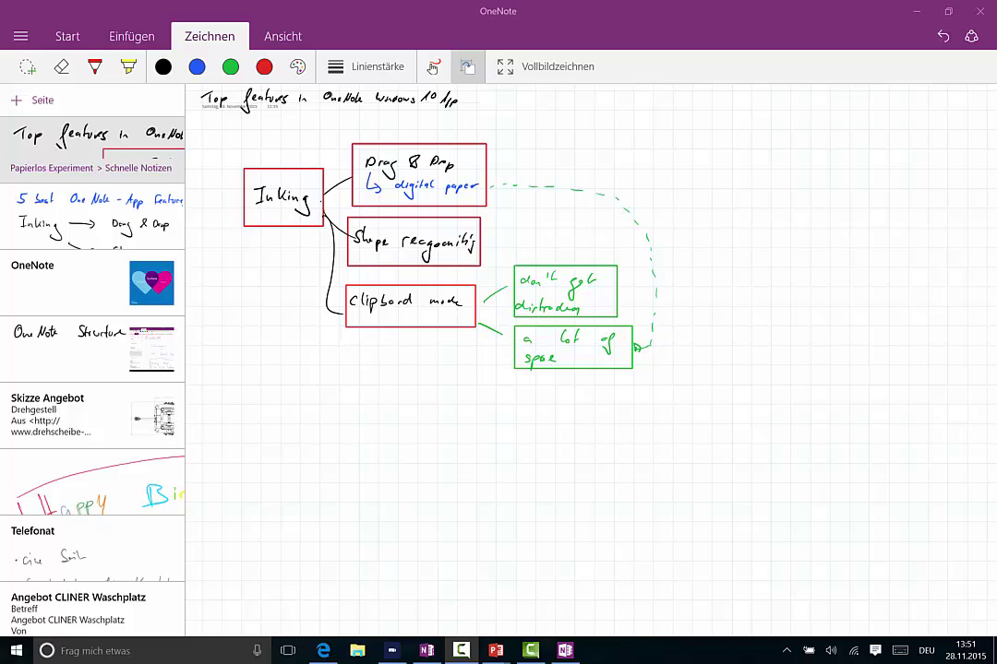
# - Draw a red line from the "Shape recognition" box to a row containing a rectangle, two triangles, a circle and a parallelogram
pyautogui.click(95, 67)
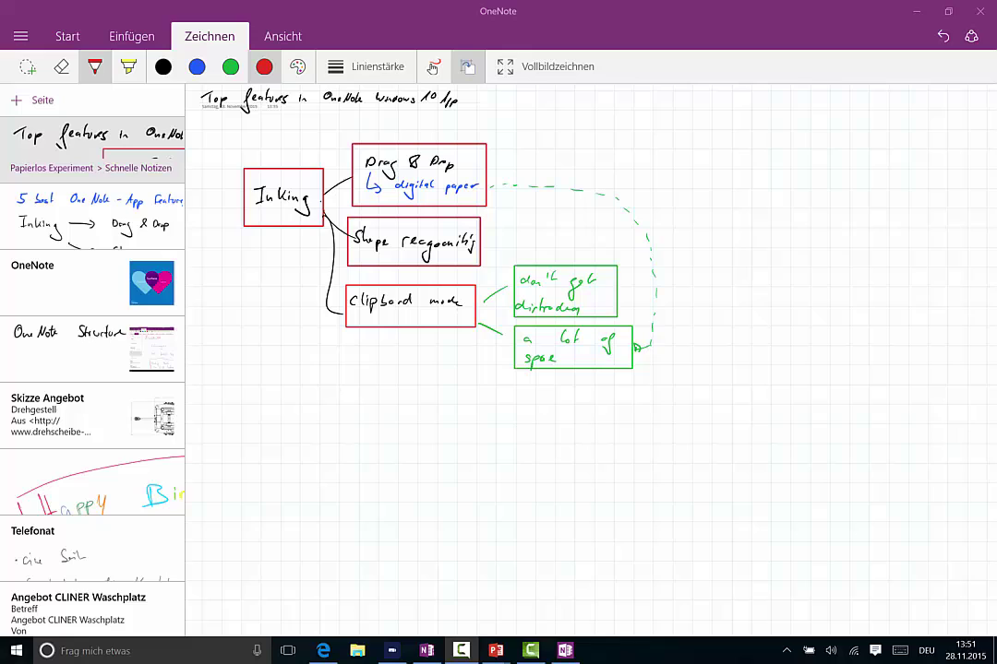
pyautogui.moveTo(498, 247)
pyautogui.mouseDown()
pyautogui.moveTo(611, 155)
pyautogui.moveTo(676, 159)
pyautogui.moveTo(633, 163)
pyautogui.mouseUp()
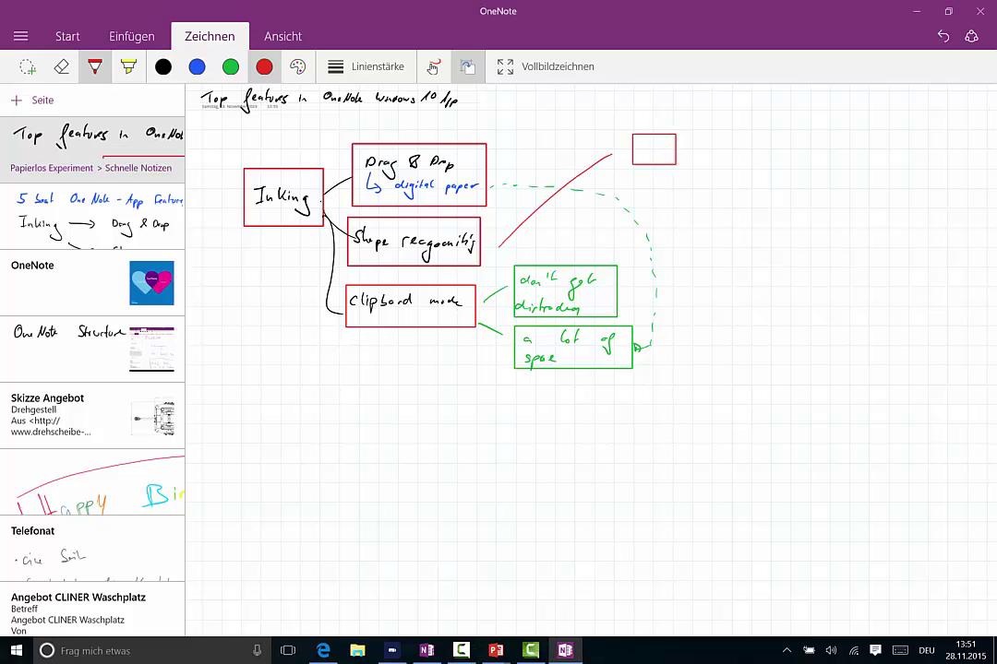
pyautogui.moveTo(710, 171)
pyautogui.mouseDown()
pyautogui.moveTo(734, 144)
pyautogui.moveTo(712, 172)
pyautogui.mouseUp()
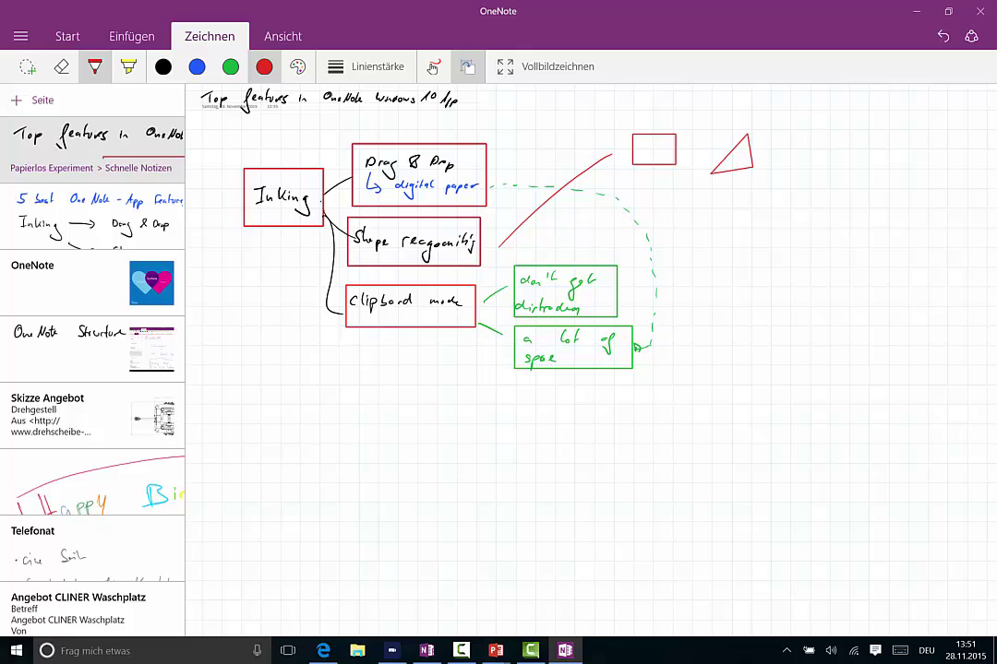
pyautogui.moveTo(778, 143)
pyautogui.mouseDown()
pyautogui.moveTo(805, 181)
pyautogui.moveTo(778, 144)
pyautogui.mouseUp()
pyautogui.moveTo(863, 133)
pyautogui.mouseDown()
pyautogui.moveTo(960, 145)
pyautogui.moveTo(951, 182)
pyautogui.moveTo(912, 145)
pyautogui.mouseUp()
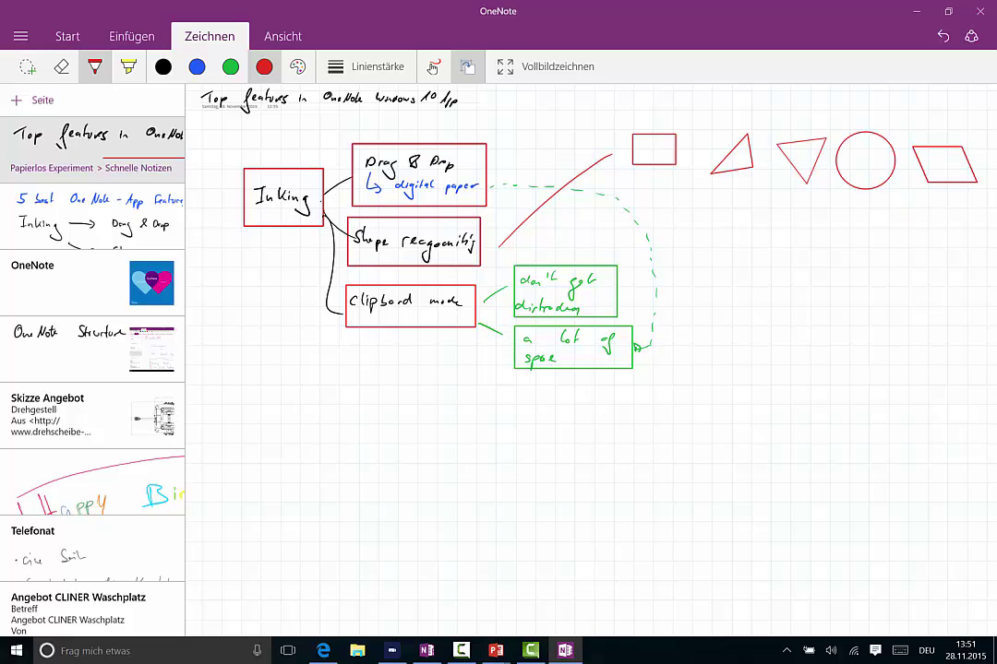
# - Draw a red rectangular frame around the row of sample shapes and move the small rectangle fully inside it
pyautogui.moveTo(832, 402); pyautogui.dragTo(667, 402)
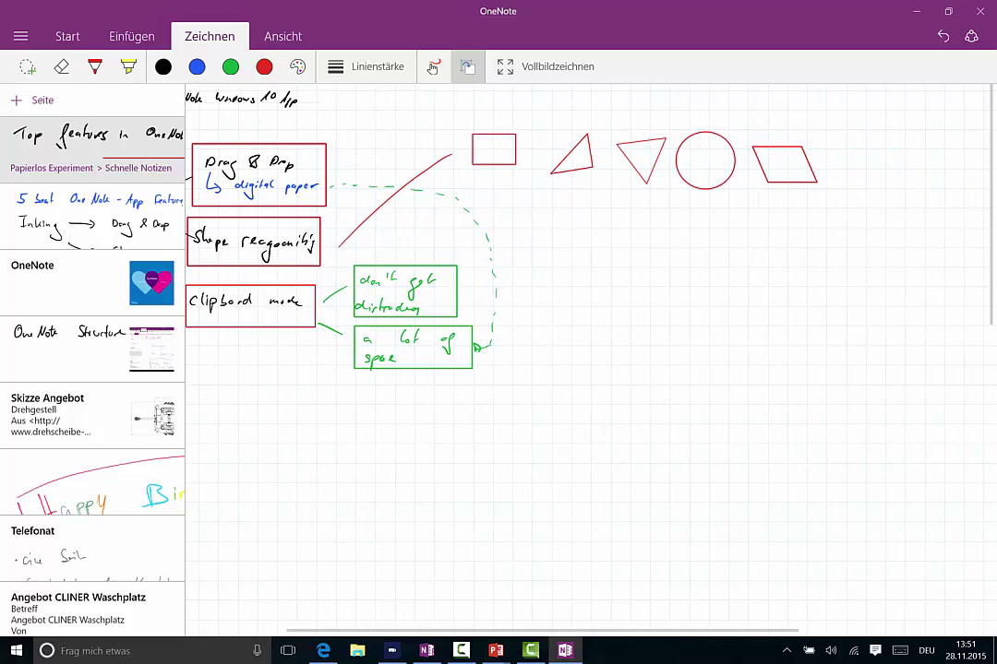
pyautogui.moveTo(447, 118)
pyautogui.mouseDown()
pyautogui.moveTo(471, 149)
pyautogui.moveTo(590, 214)
pyautogui.moveTo(883, 226)
pyautogui.moveTo(610, 113)
pyautogui.moveTo(462, 115)
pyautogui.moveTo(460, 168)
pyautogui.moveTo(701, 198)
pyautogui.moveTo(817, 122)
pyautogui.moveTo(462, 116)
pyautogui.mouseUp()
pyautogui.hotkey('ctrl', 'z')
pyautogui.click(94, 66)
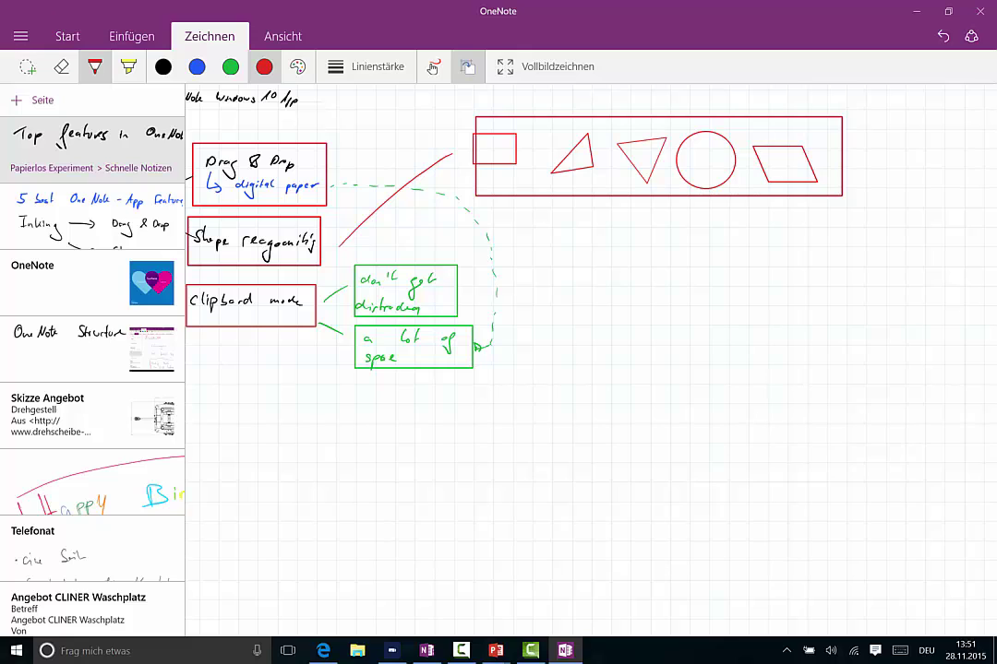
pyautogui.moveTo(471, 123)
pyautogui.mouseDown()
pyautogui.moveTo(463, 147)
pyautogui.moveTo(489, 125)
pyautogui.moveTo(473, 125)
pyautogui.moveTo(507, 153)
pyautogui.mouseUp()
pyautogui.click(95, 67)
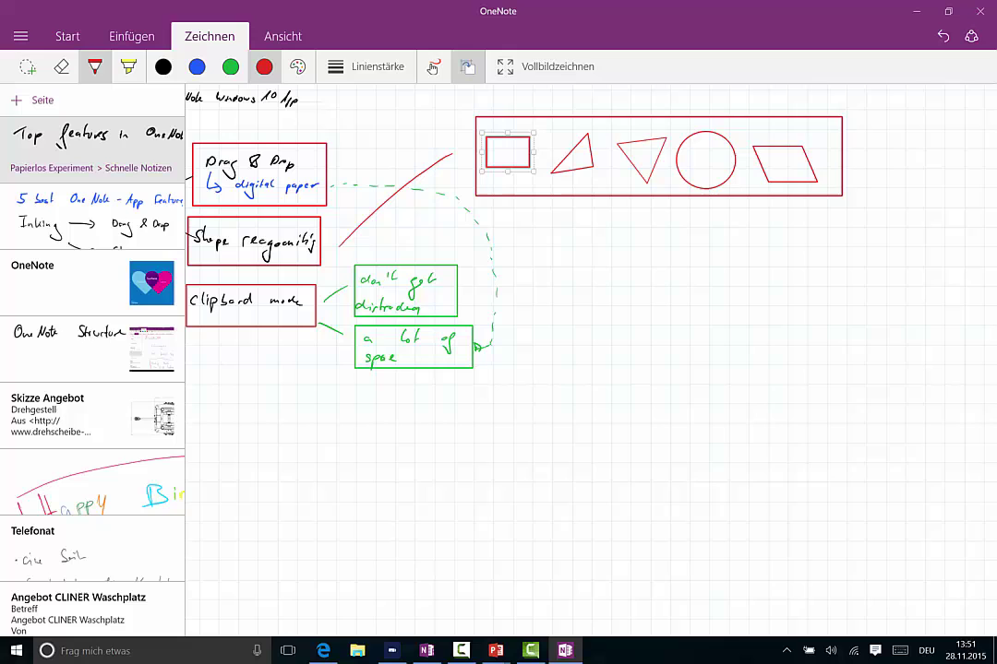
# - Scribble in black across the mind map and the empty area below it, and undo all the scribbles
pyautogui.moveTo(717, 433); pyautogui.dragTo(807, 434)
pyautogui.moveTo(739, 415); pyautogui.dragTo(763, 415)
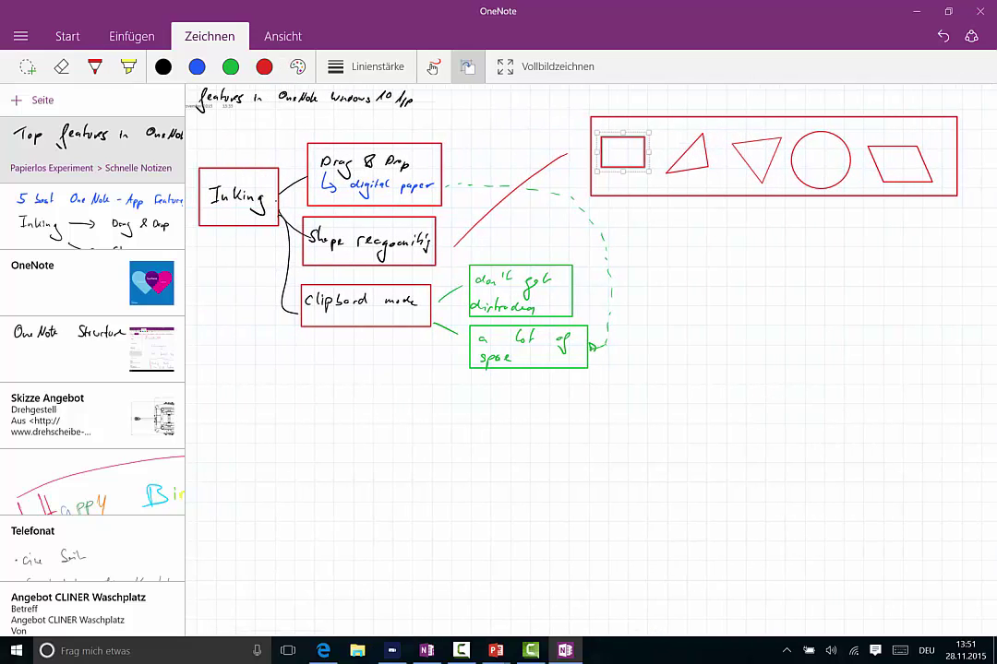
pyautogui.click(162, 66)
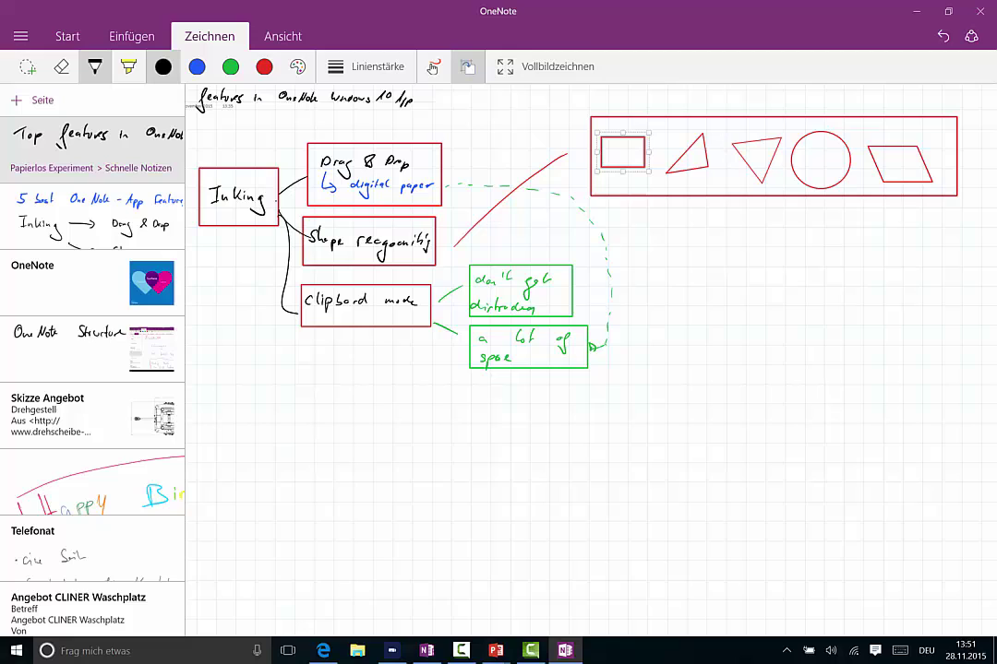
pyautogui.moveTo(385, 441)
pyautogui.mouseDown()
pyautogui.moveTo(349, 539)
pyautogui.moveTo(416, 439)
pyautogui.moveTo(460, 420)
pyautogui.moveTo(578, 431)
pyautogui.moveTo(614, 411)
pyautogui.moveTo(734, 383)
pyautogui.moveTo(812, 397)
pyautogui.moveTo(816, 489)
pyautogui.moveTo(360, 420)
pyautogui.moveTo(277, 443)
pyautogui.moveTo(406, 462)
pyautogui.moveTo(715, 396)
pyautogui.moveTo(277, 452)
pyautogui.moveTo(480, 180)
pyautogui.moveTo(590, 314)
pyautogui.moveTo(425, 161)
pyautogui.mouseUp()
pyautogui.moveTo(525, 146)
pyautogui.mouseDown()
pyautogui.moveTo(713, 164)
pyautogui.moveTo(461, 323)
pyautogui.moveTo(538, 298)
pyautogui.mouseUp()
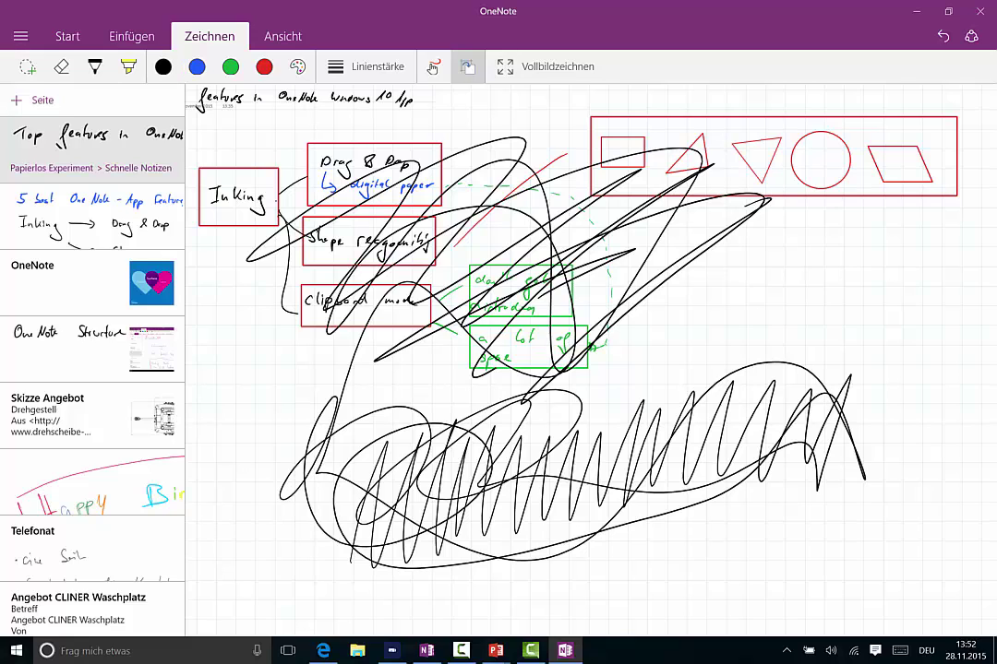
pyautogui.hotkey('ctrl', 'z')
pyautogui.hotkey('ctrl', 'z')
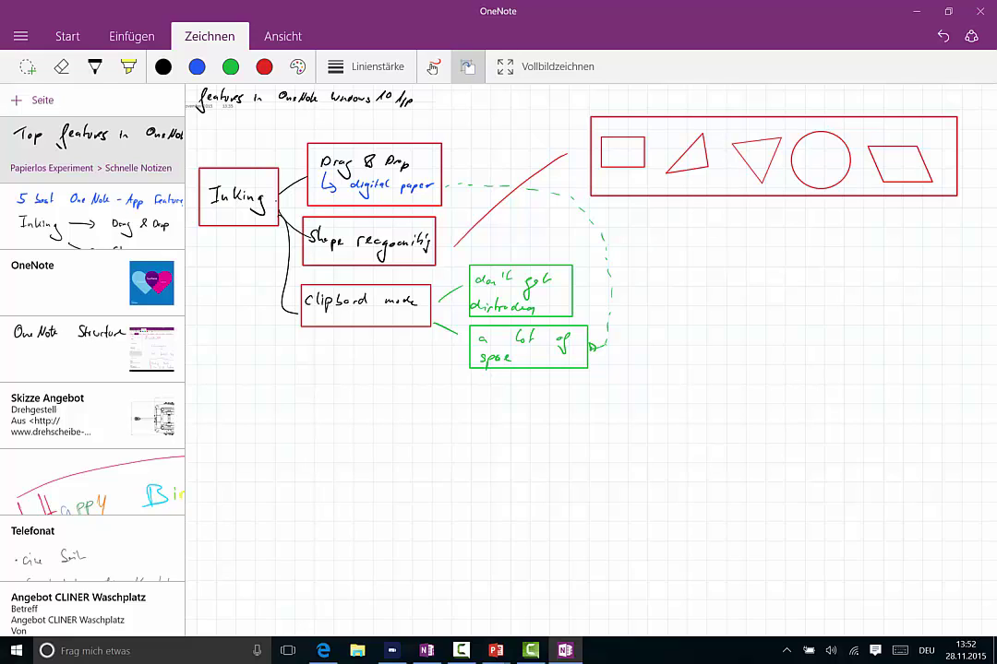
# - Draw a black wavy line below the mind map and erase a strip through its middle with the "Mittlerer Radierer"
pyautogui.click(94, 66)
pyautogui.moveTo(343, 475)
pyautogui.mouseDown()
pyautogui.moveTo(374, 411)
pyautogui.moveTo(609, 462)
pyautogui.moveTo(662, 452)
pyautogui.mouseUp()
pyautogui.click(61, 66)
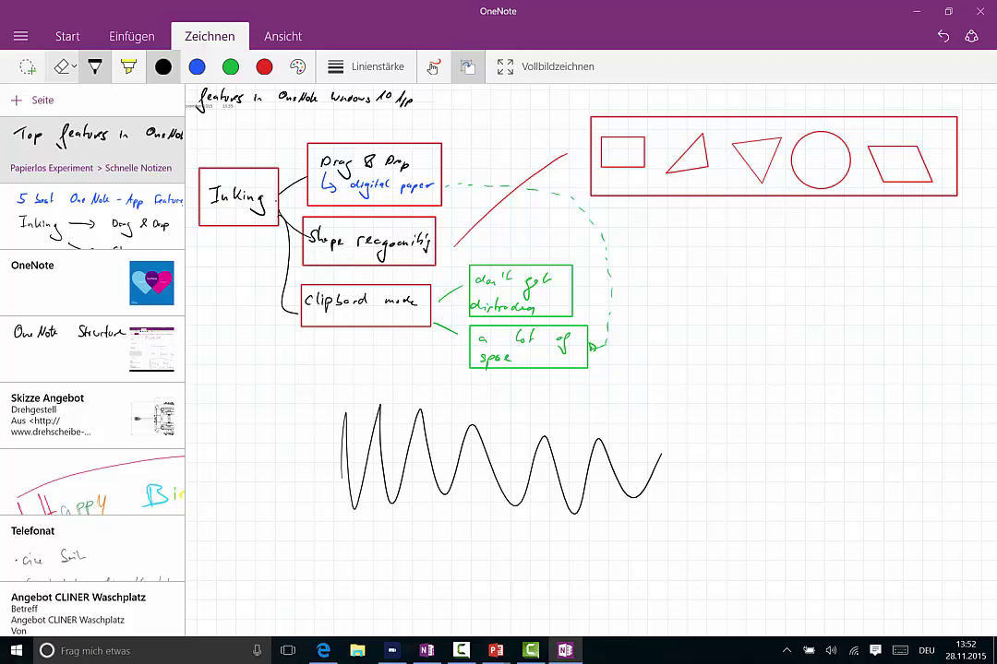
pyautogui.click(62, 66)
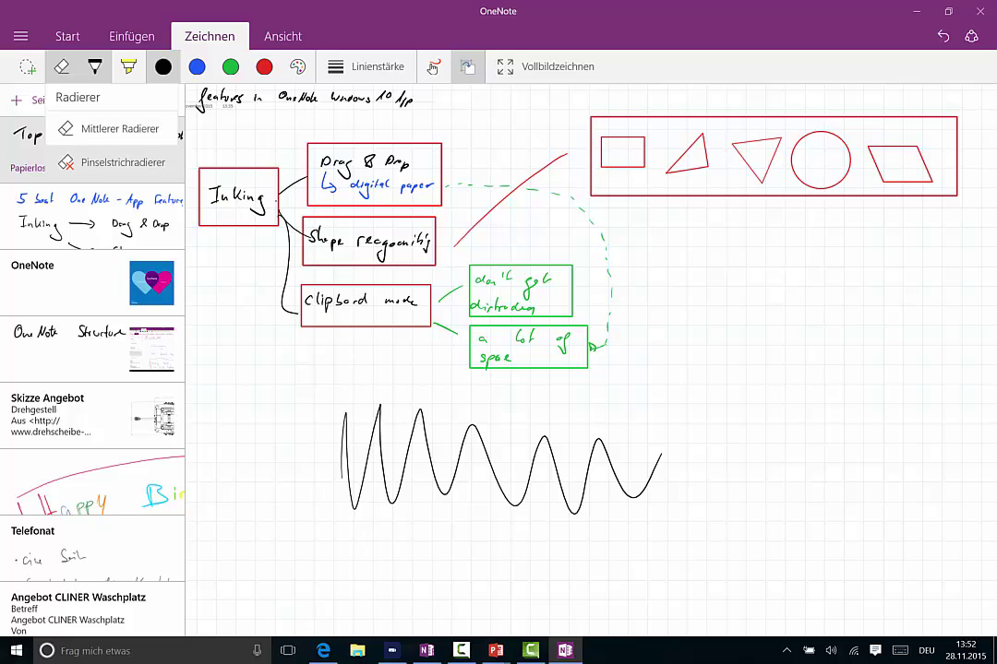
pyautogui.click(110, 128)
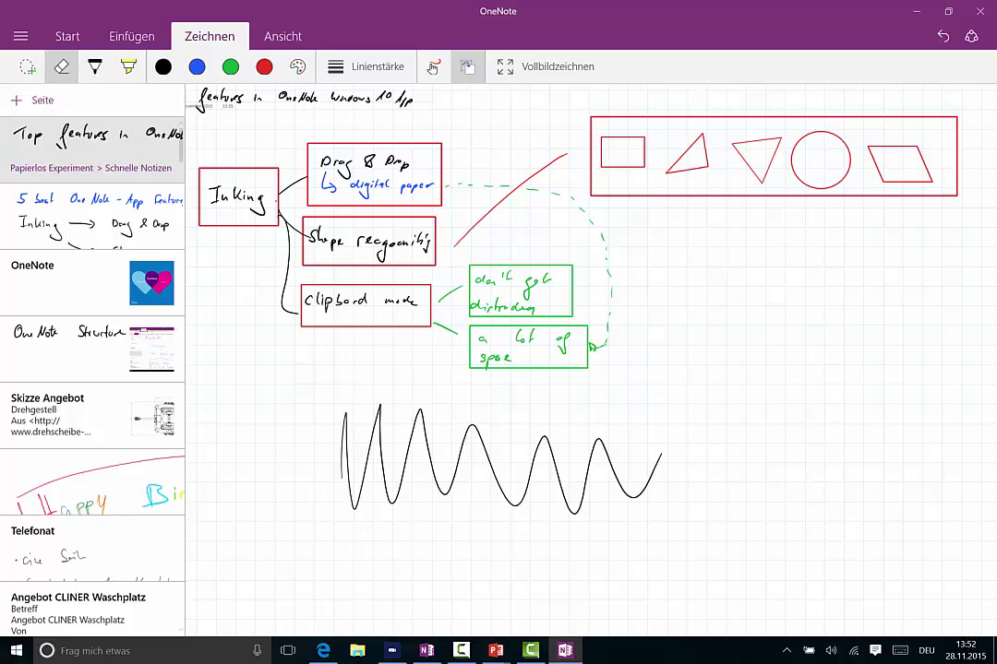
pyautogui.moveTo(339, 447); pyautogui.dragTo(660, 461)
pyautogui.moveTo(589, 450)
pyautogui.mouseDown()
pyautogui.moveTo(599, 441)
pyautogui.moveTo(607, 453)
pyautogui.mouseUp()
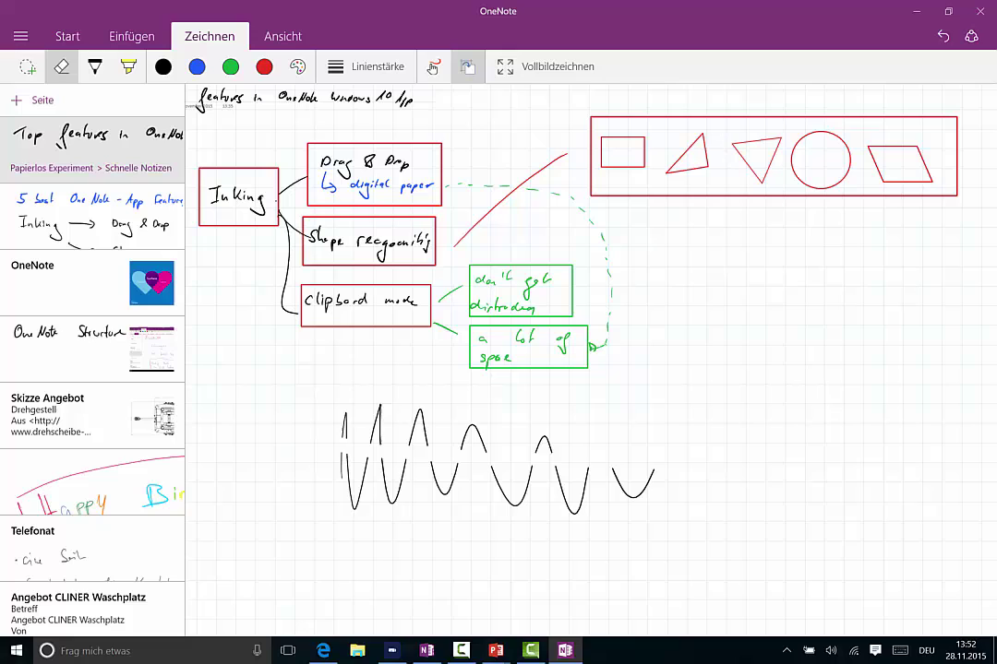
# - Remove the remaining pieces of the wavy line with the "Pinselstrichradierer" and return to the black pen
pyautogui.click(62, 66)
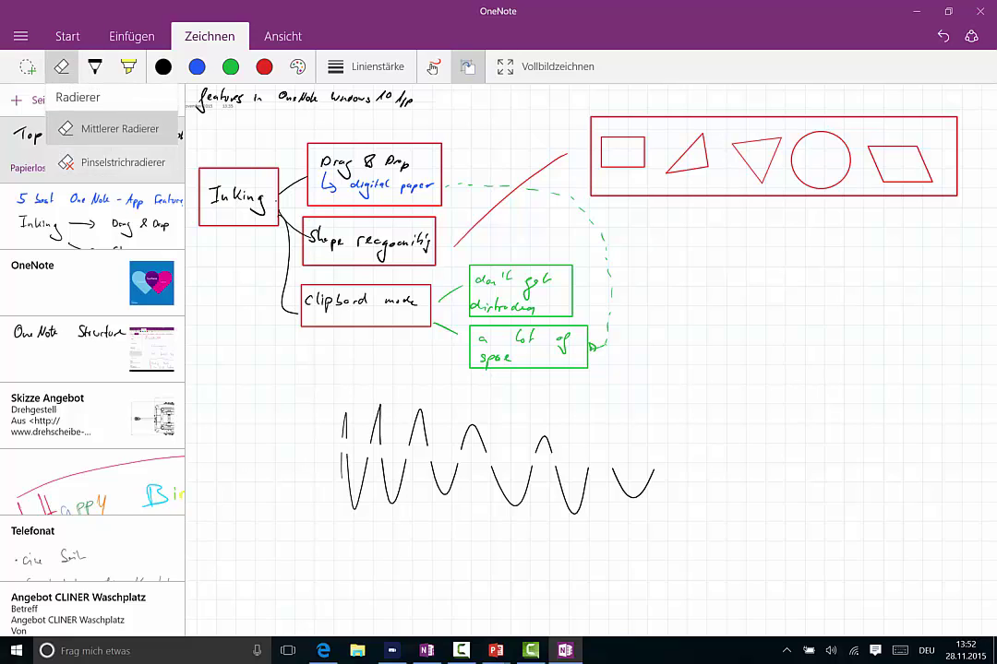
pyautogui.click(111, 162)
pyautogui.moveTo(346, 427)
pyautogui.mouseDown()
pyautogui.moveTo(362, 482)
pyautogui.moveTo(379, 434)
pyautogui.moveTo(424, 461)
pyautogui.moveTo(517, 480)
pyautogui.moveTo(586, 471)
pyautogui.moveTo(707, 482)
pyautogui.mouseUp()
pyautogui.click(164, 66)
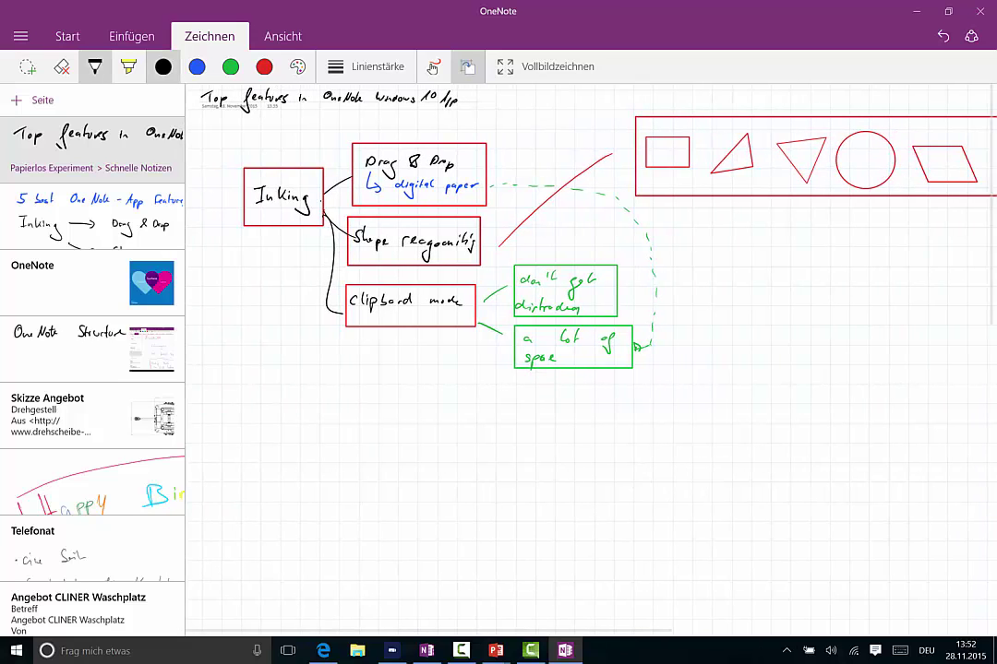
# - Handwrite "Insert" in black below the mind map and draw a red rectangle around it
pyautogui.moveTo(245, 451); pyautogui.dragTo(269, 442)
pyautogui.moveTo(254, 452)
pyautogui.mouseDown()
pyautogui.moveTo(254, 486)
pyautogui.moveTo(304, 477)
pyautogui.mouseUp()
pyautogui.moveTo(307, 480)
pyautogui.mouseDown()
pyautogui.moveTo(325, 466)
pyautogui.moveTo(336, 480)
pyautogui.mouseUp()
pyautogui.moveTo(323, 463); pyautogui.dragTo(356, 461)
pyautogui.click(264, 66)
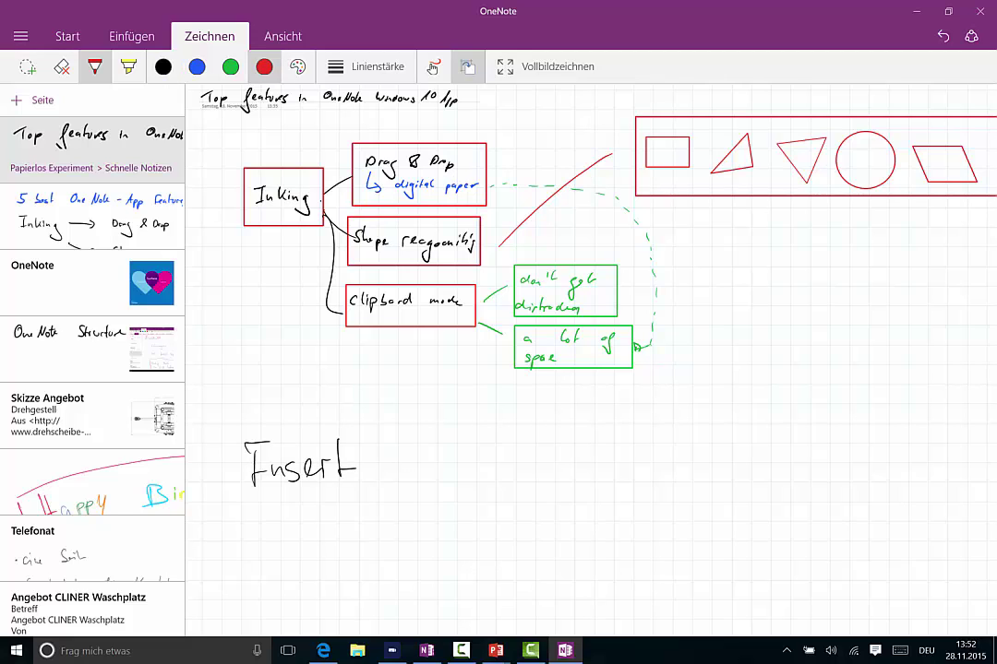
pyautogui.moveTo(230, 421)
pyautogui.mouseDown()
pyautogui.moveTo(232, 496)
pyautogui.moveTo(376, 426)
pyautogui.mouseUp()
pyautogui.moveTo(377, 427)
pyautogui.mouseDown()
pyautogui.moveTo(372, 503)
pyautogui.moveTo(233, 497)
pyautogui.mouseUp()
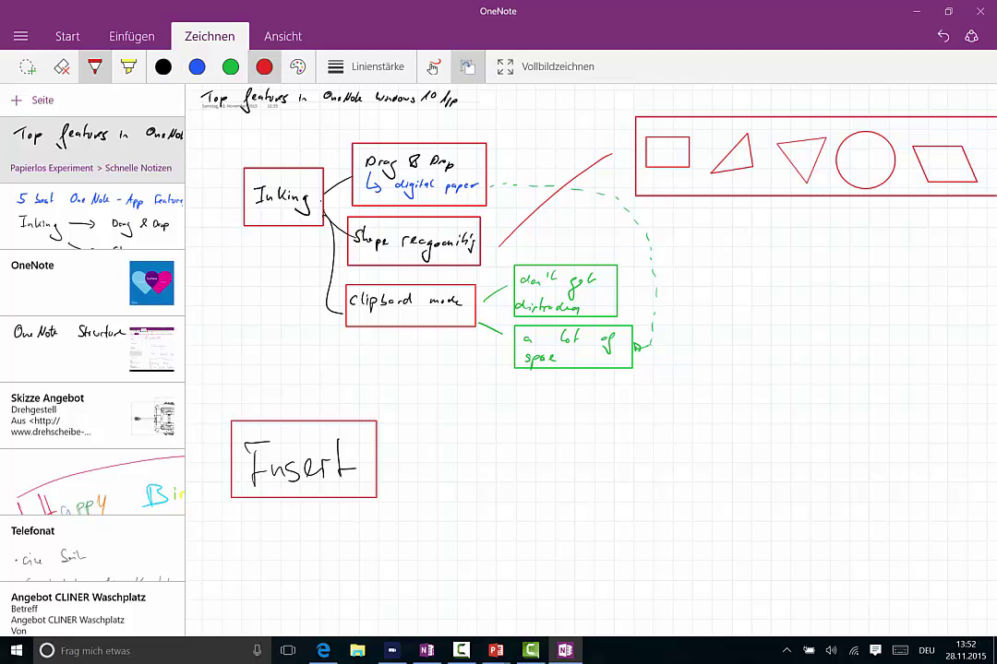
# - Add a new page to Schnelle Notizen and place the insertion point in its body for inserting content
pyautogui.click(131, 36)
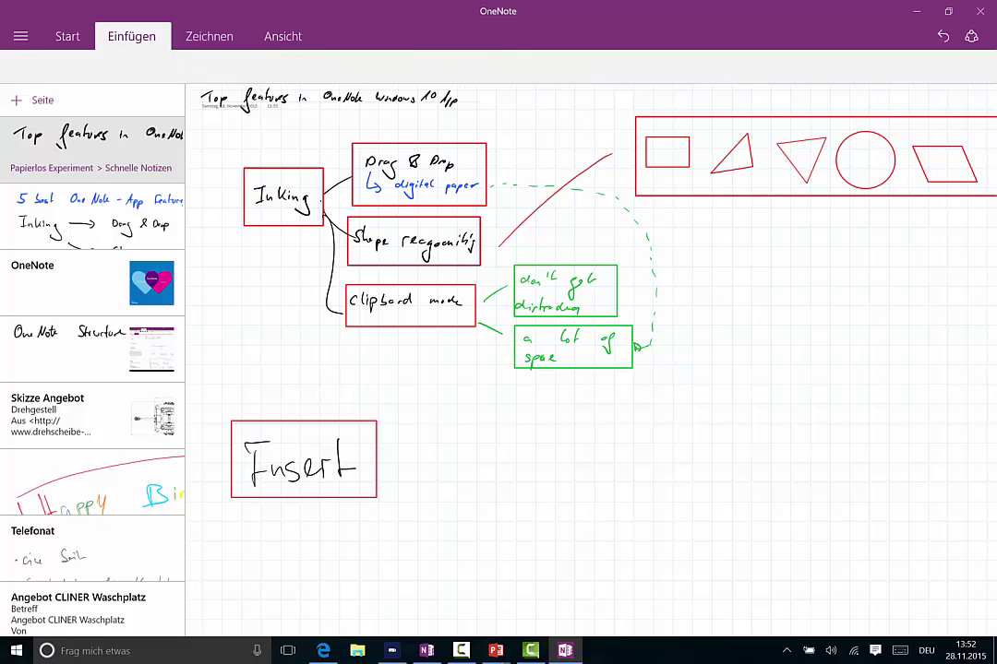
pyautogui.click(457, 424)
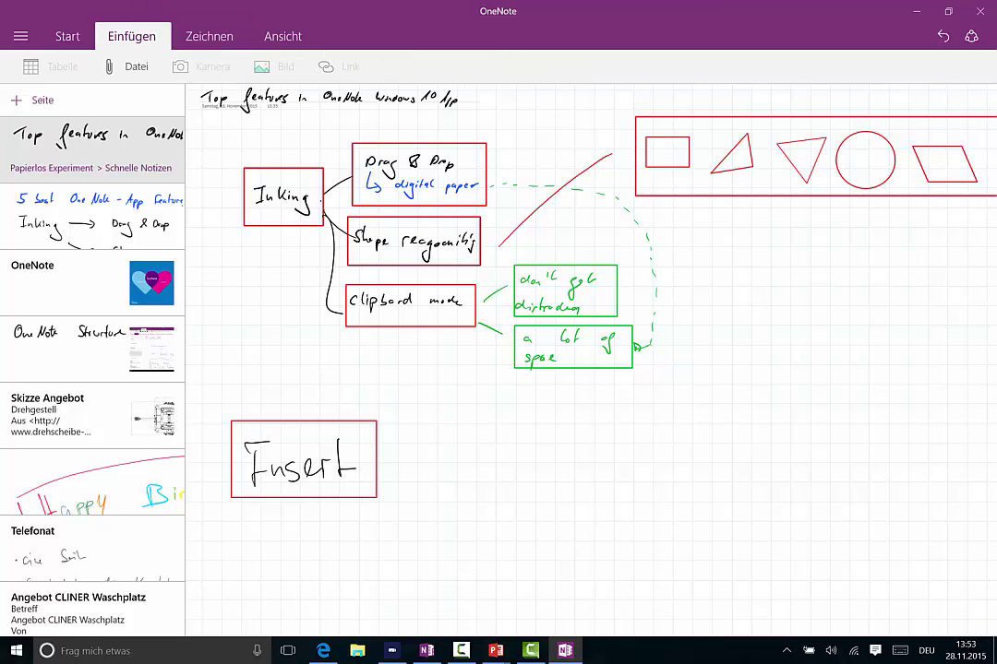
pyautogui.click(634, 529)
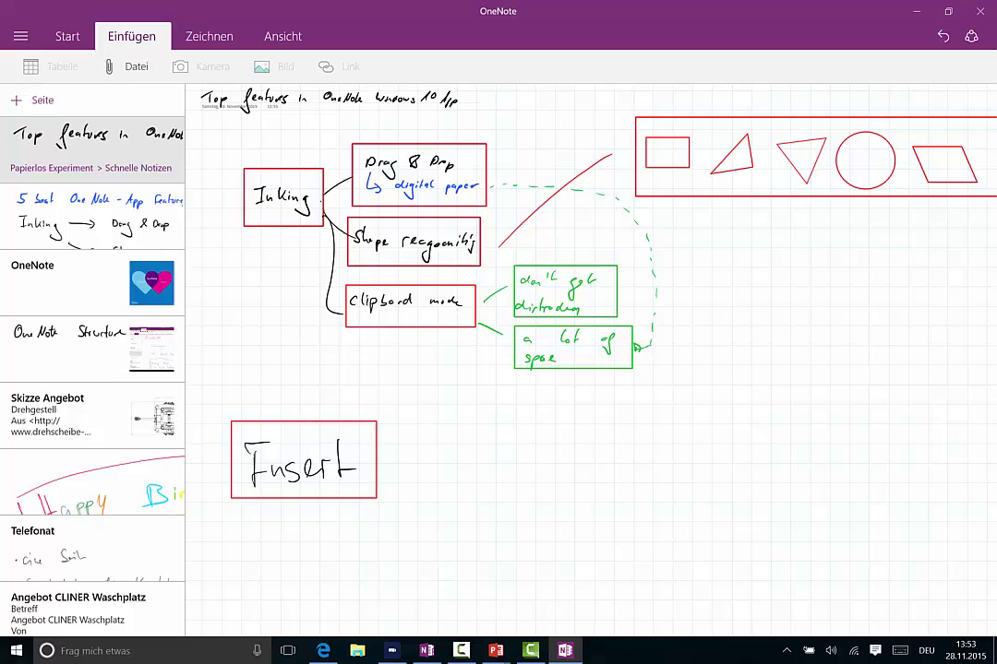
pyautogui.click(25, 99)
pyautogui.click(227, 205)
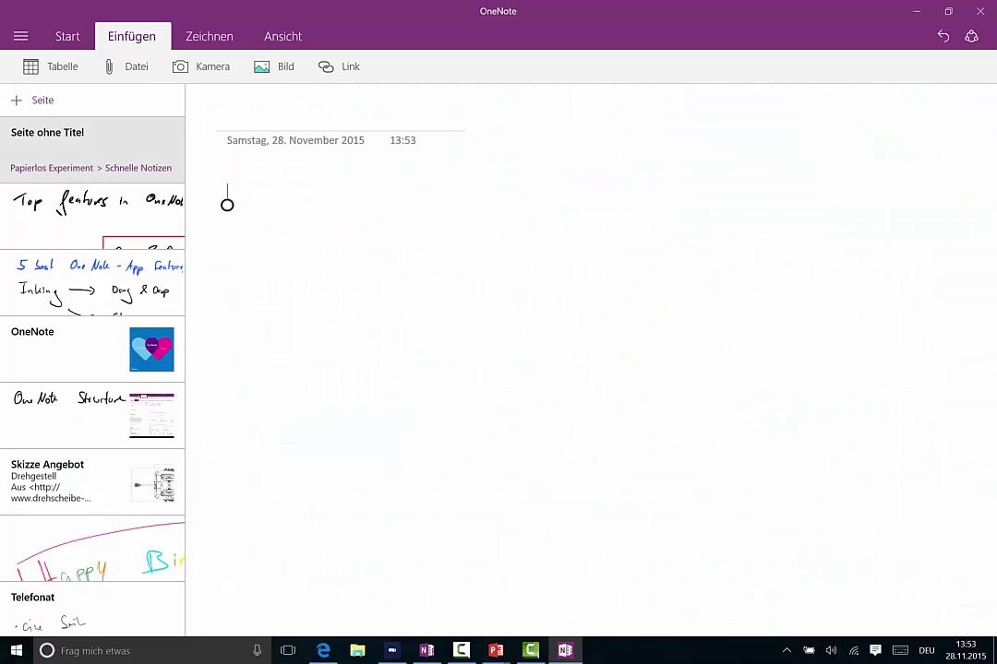
# - Insert the PDF file "Papercut - Limitationen Papier" as a printout on the new page
pyautogui.click(128, 67)
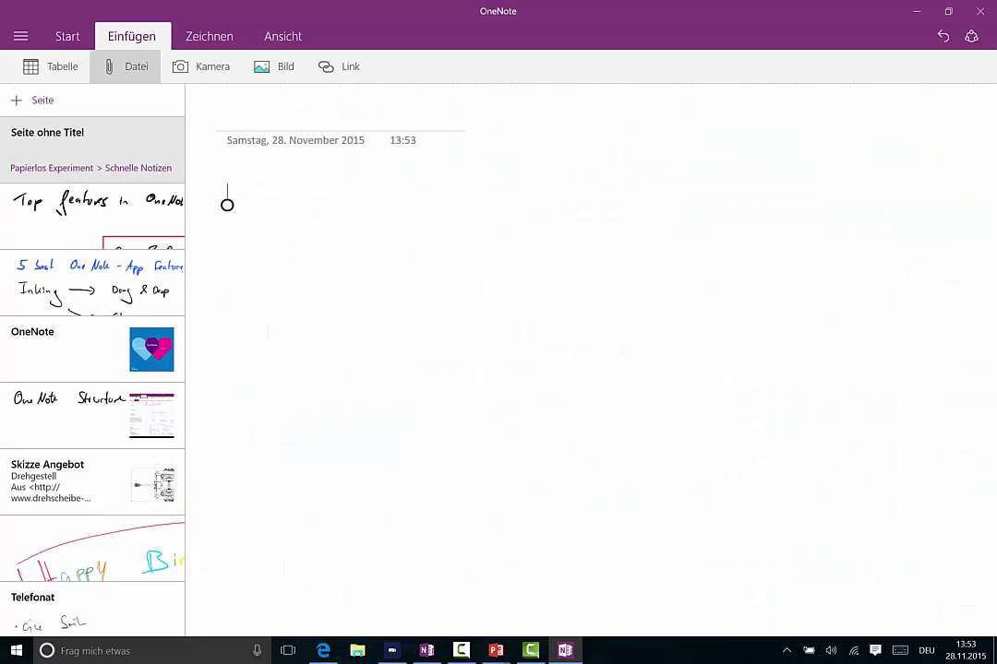
pyautogui.click(148, 166)
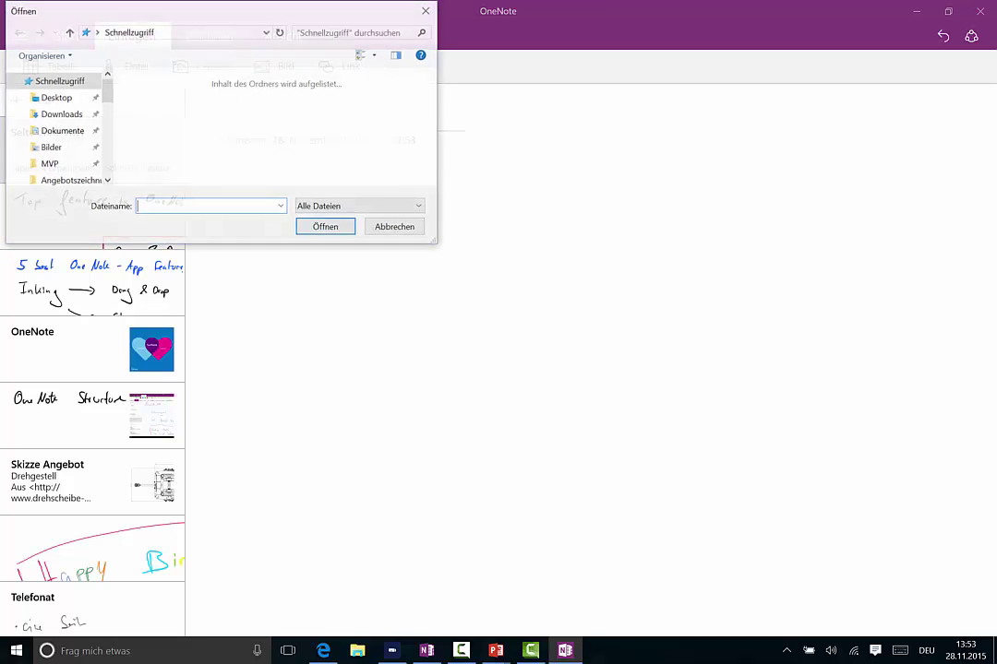
pyautogui.scroll(-5, 374, 73)
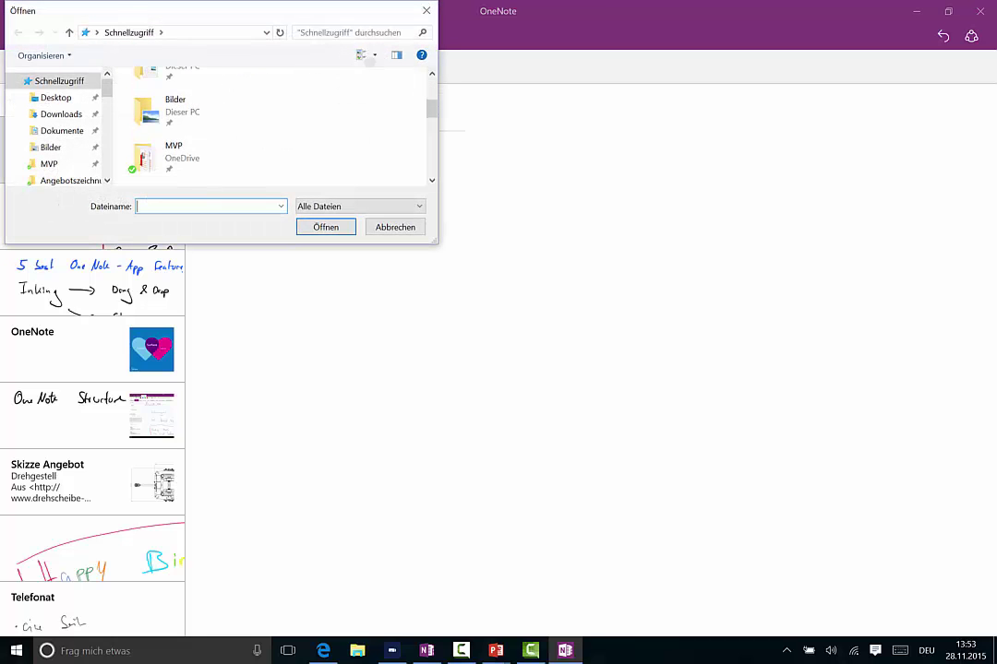
pyautogui.scroll(-6, 374, 72)
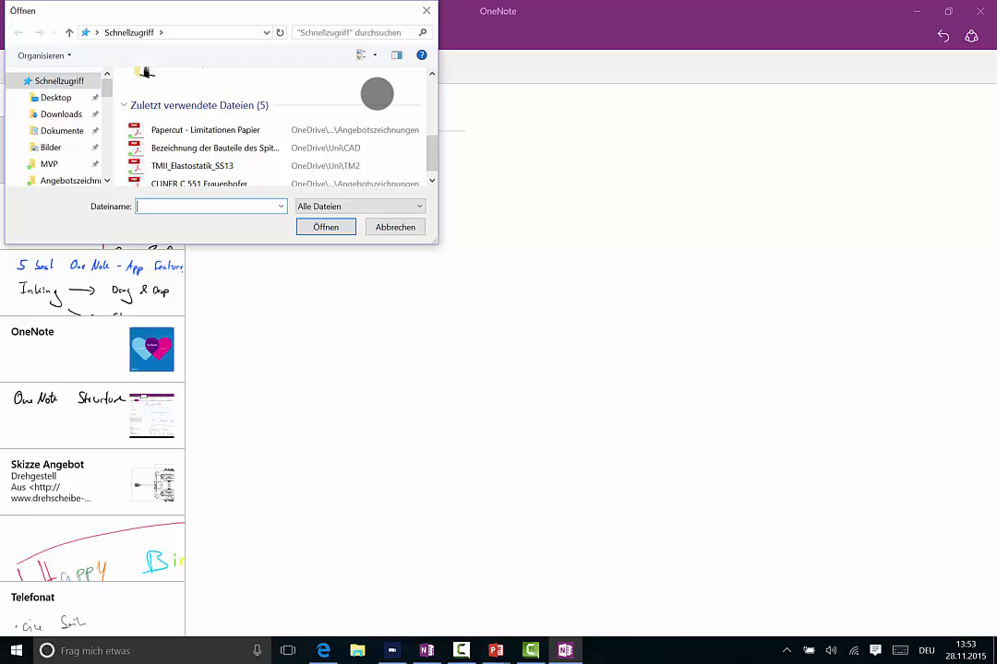
pyautogui.click(205, 129)
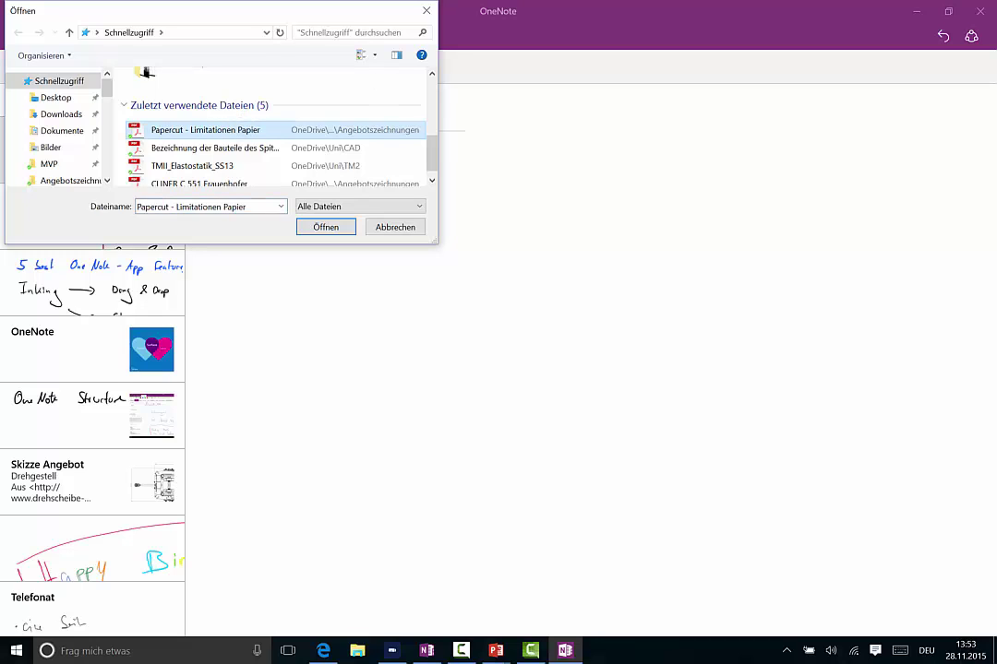
pyautogui.press('Return')
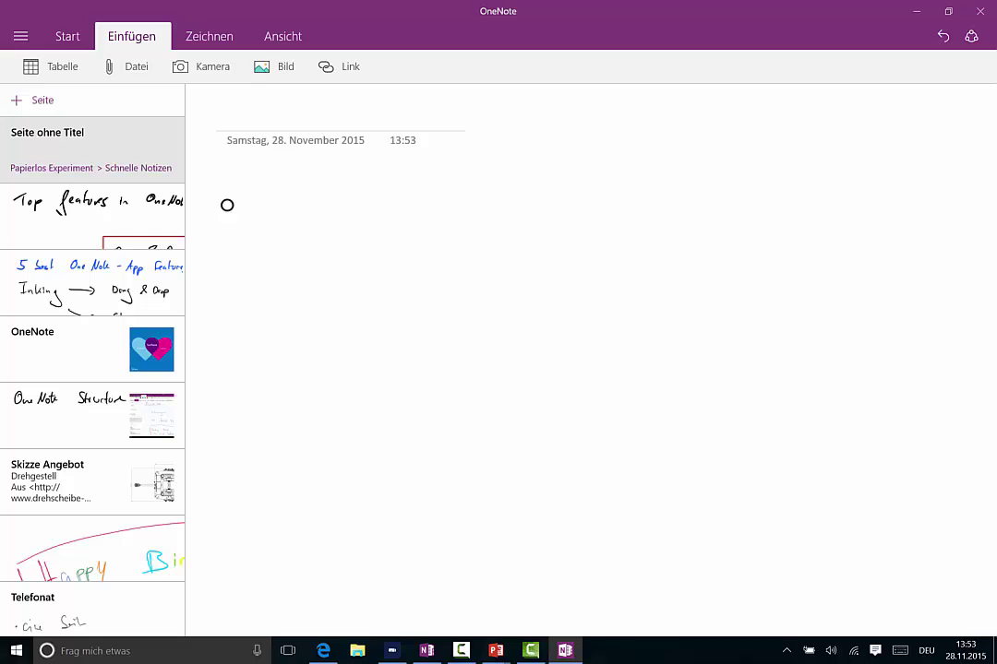
pyautogui.click(274, 383)
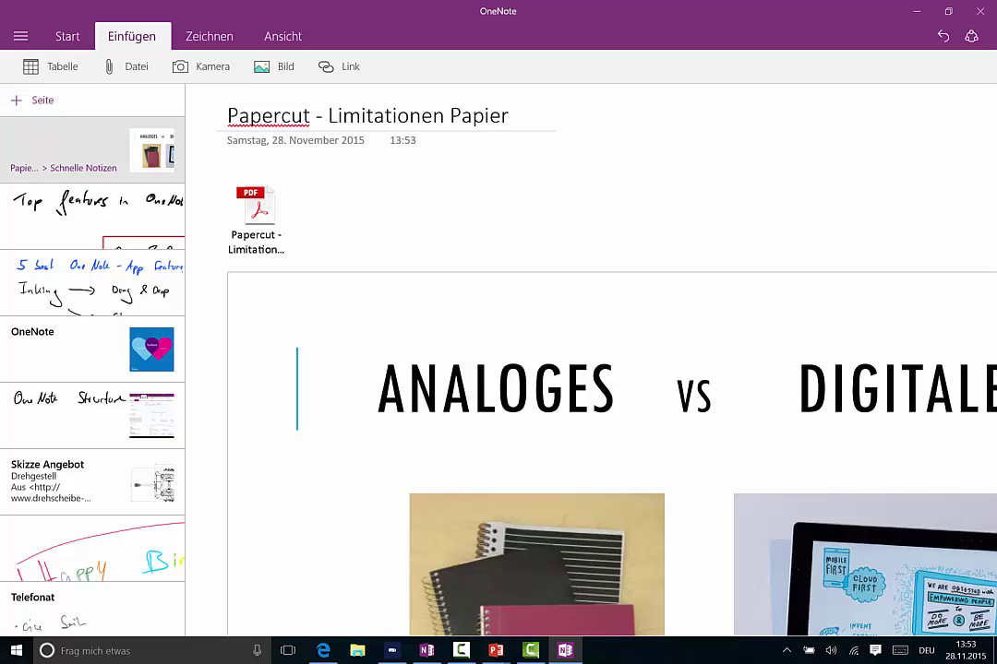
# - Go to the "Zugriff von überall" slide in the printout and select the blue pen
pyautogui.scroll(-1, 266, 311)
pyautogui.scroll(-3, 342, 415)
pyautogui.scroll(-3, 341, 416)
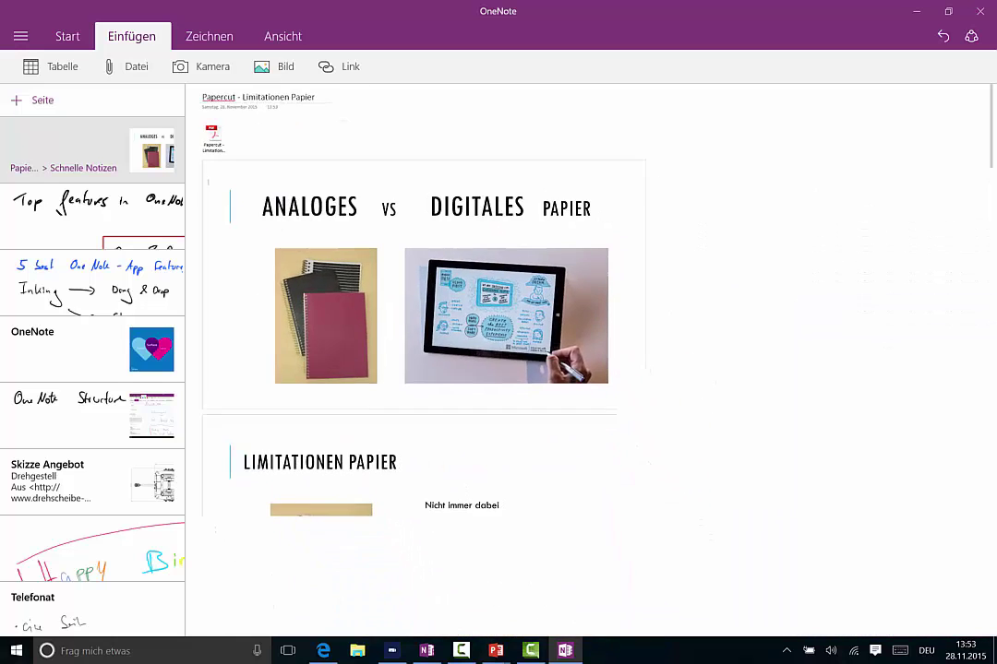
pyautogui.scroll(-5, 240, 330)
pyautogui.scroll(-10, 212, 249)
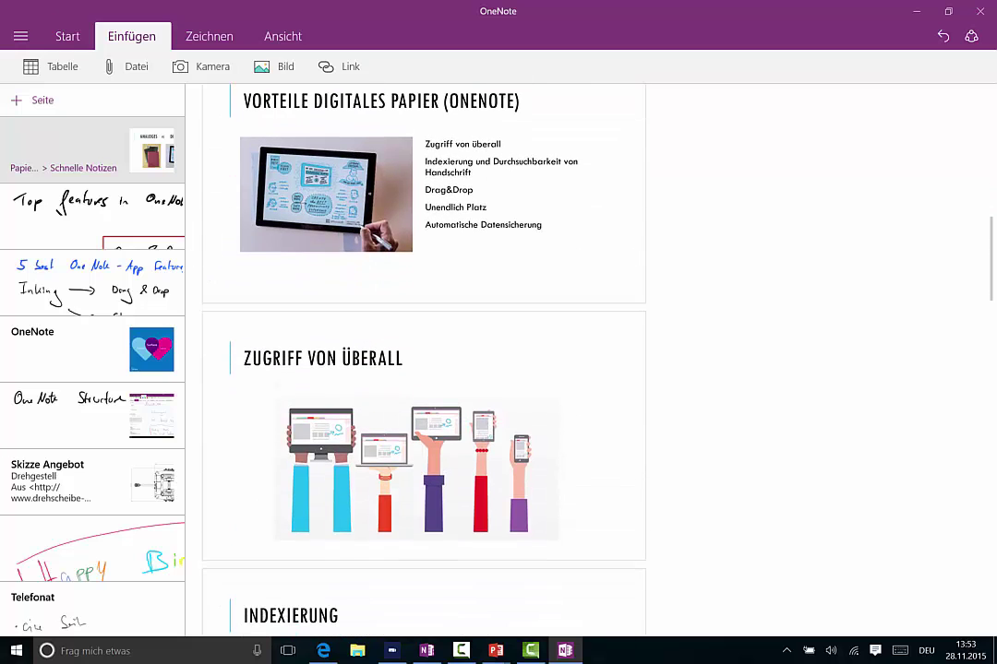
pyautogui.scroll(-2, 203, 243)
pyautogui.click(210, 36)
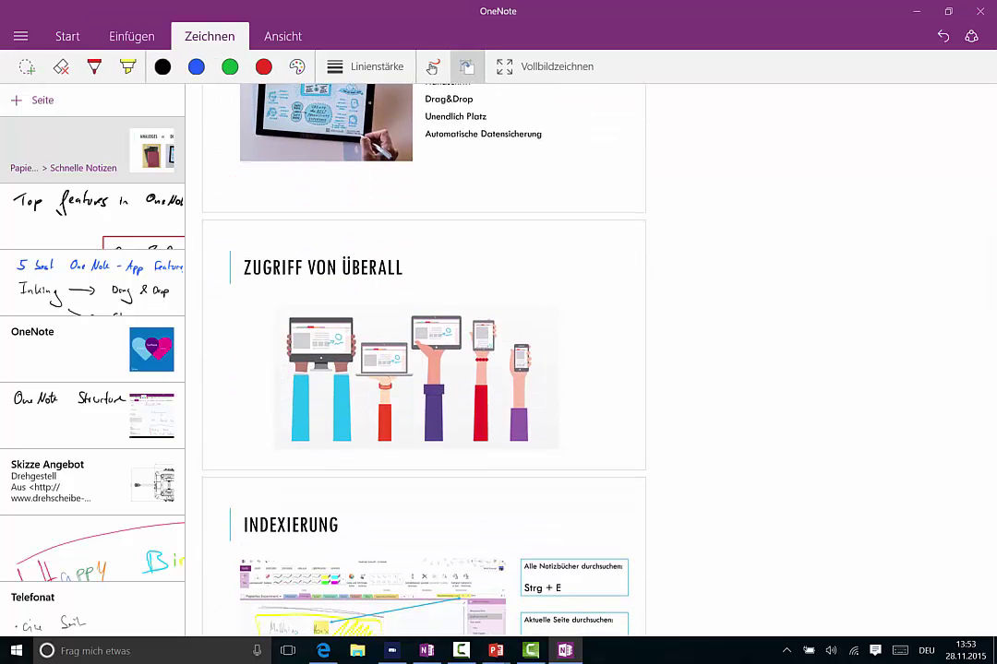
pyautogui.click(196, 66)
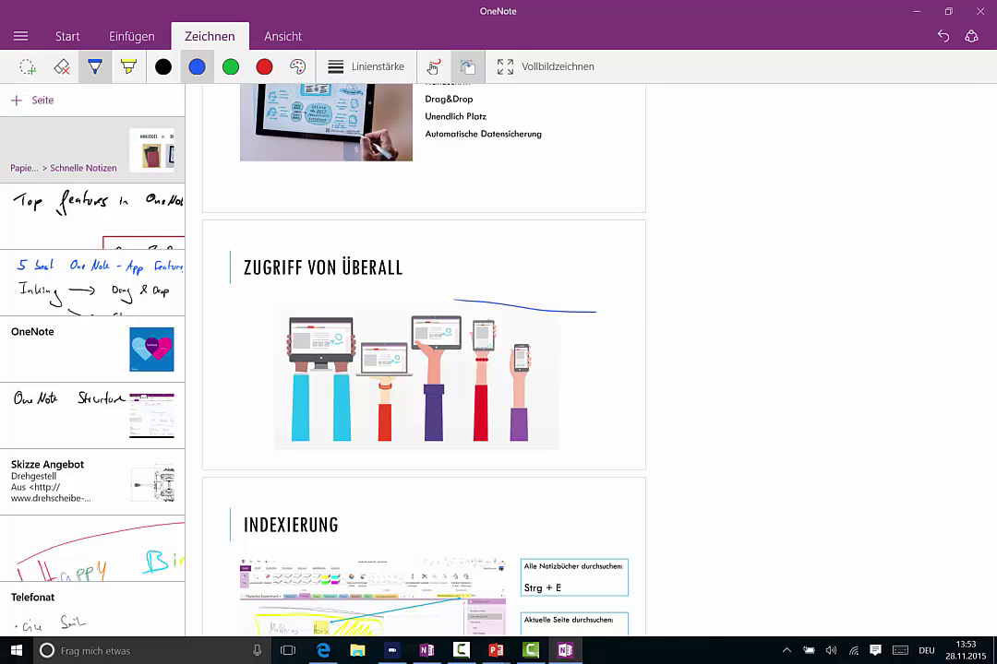
# - Draw a blue cloud beside the "Zugriff von überall" heading and erase it
pyautogui.moveTo(454, 295)
pyautogui.mouseDown()
pyautogui.moveTo(522, 260)
pyautogui.moveTo(631, 242)
pyautogui.mouseUp()
pyautogui.moveTo(454, 300); pyautogui.dragTo(644, 312)
pyautogui.moveTo(630, 242); pyautogui.dragTo(637, 312)
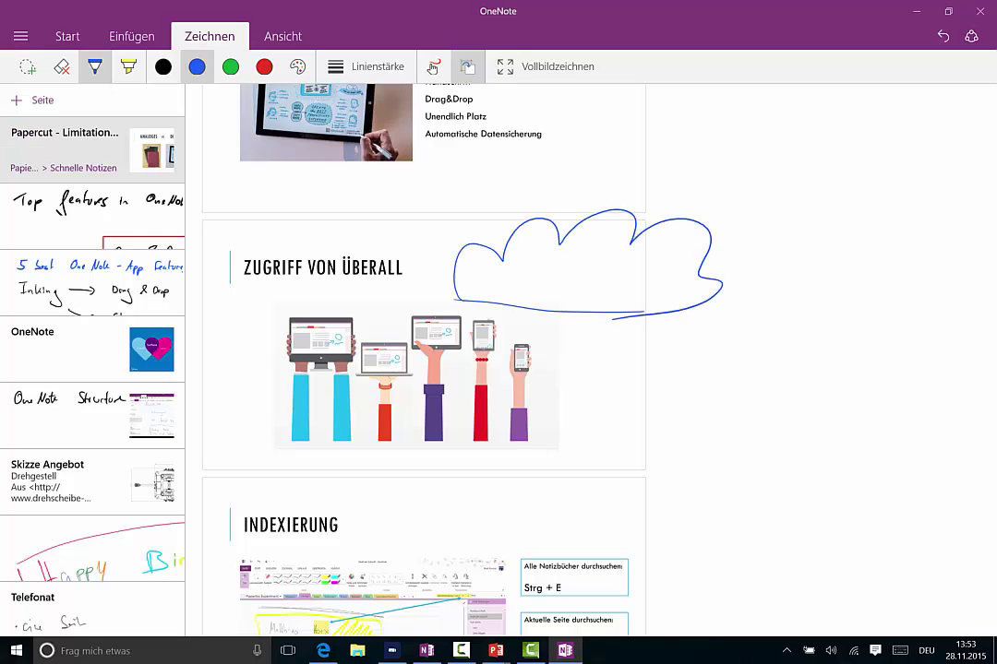
pyautogui.click(62, 67)
pyautogui.click(709, 230)
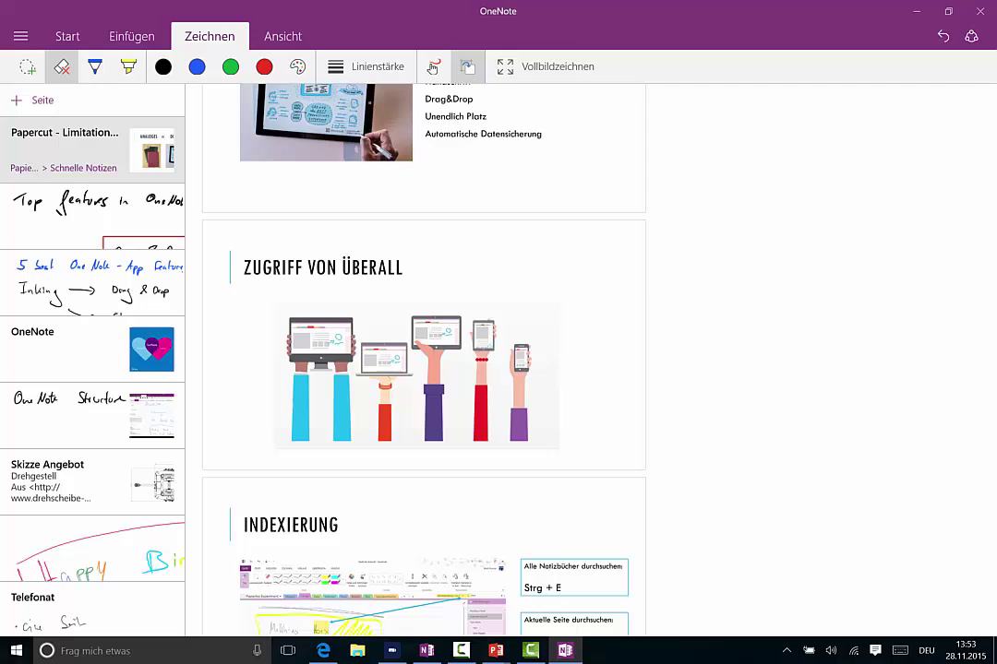
# - Draw a wide blue cloud above the pictured devices and lines linking it to the monitor, laptop and tablet
pyautogui.click(95, 66)
pyautogui.moveTo(474, 291)
pyautogui.mouseDown()
pyautogui.moveTo(731, 298)
pyautogui.moveTo(506, 239)
pyautogui.moveTo(644, 229)
pyautogui.moveTo(681, 210)
pyautogui.moveTo(675, 312)
pyautogui.mouseUp()
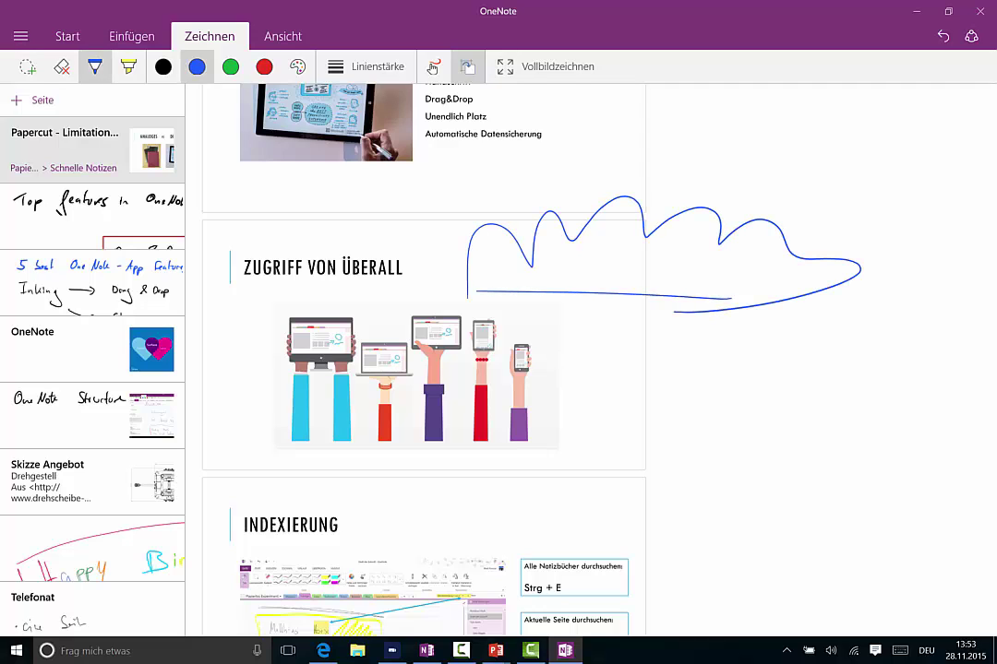
pyautogui.moveTo(434, 263); pyautogui.dragTo(326, 320)
pyautogui.moveTo(462, 270)
pyautogui.mouseDown()
pyautogui.moveTo(385, 342)
pyautogui.moveTo(443, 317)
pyautogui.mouseUp()
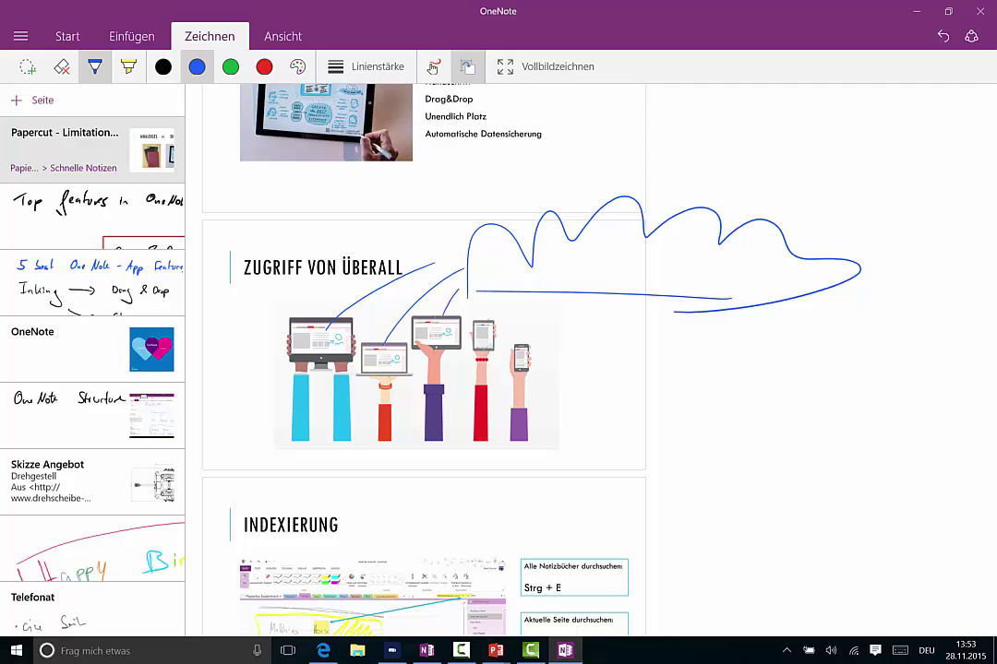
# - Handwrite "One Drive" in blue inside the cloud
pyautogui.moveTo(524, 274); pyautogui.dragTo(553, 282)
pyautogui.moveTo(580, 273); pyautogui.dragTo(580, 287)
pyautogui.moveTo(590, 281)
pyautogui.mouseDown()
pyautogui.moveTo(609, 288)
pyautogui.moveTo(626, 279)
pyautogui.mouseUp()
pyautogui.moveTo(631, 283); pyautogui.dragTo(644, 284)
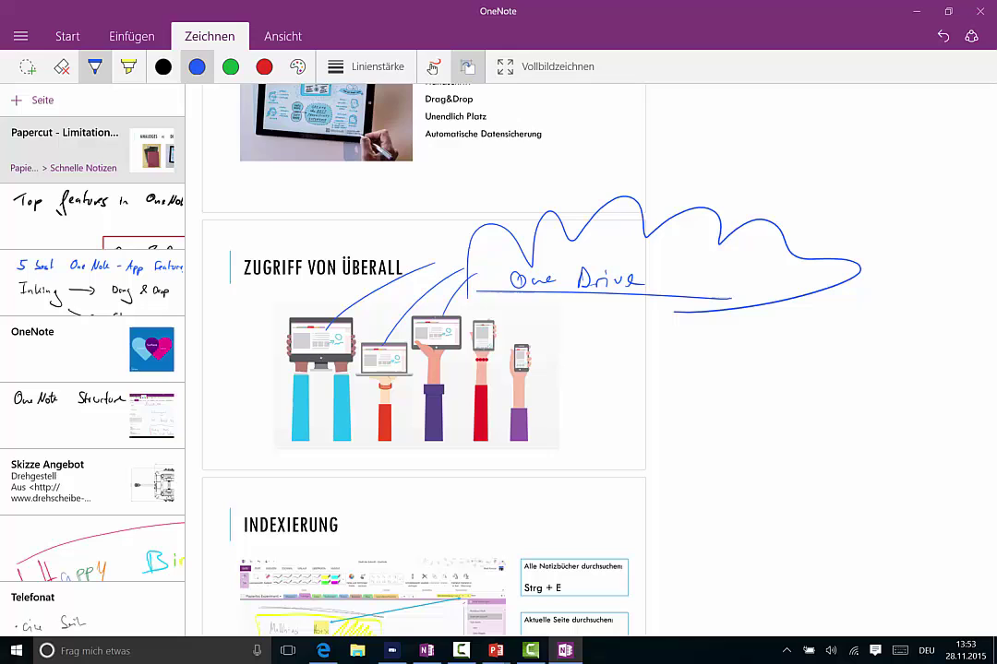
# - Handwrite "/university" in blue after the "Limitationen Papier" slide heading
pyautogui.moveTo(849, 532); pyautogui.dragTo(851, 427)
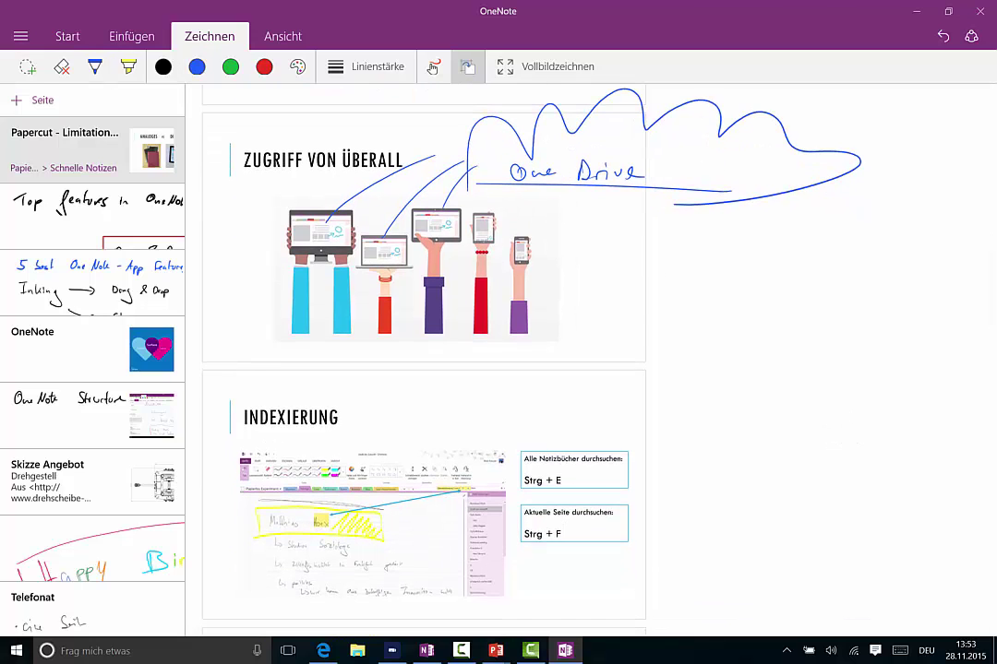
pyautogui.scroll(4, 590, 369)
pyautogui.scroll(10, 890, 383)
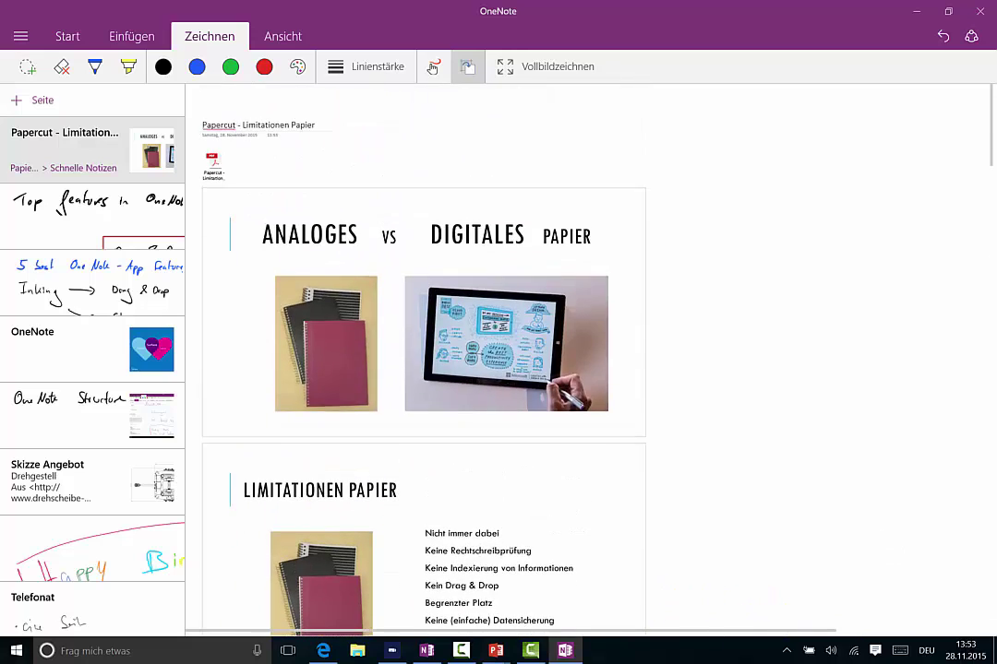
pyautogui.scroll(-3, 889, 382)
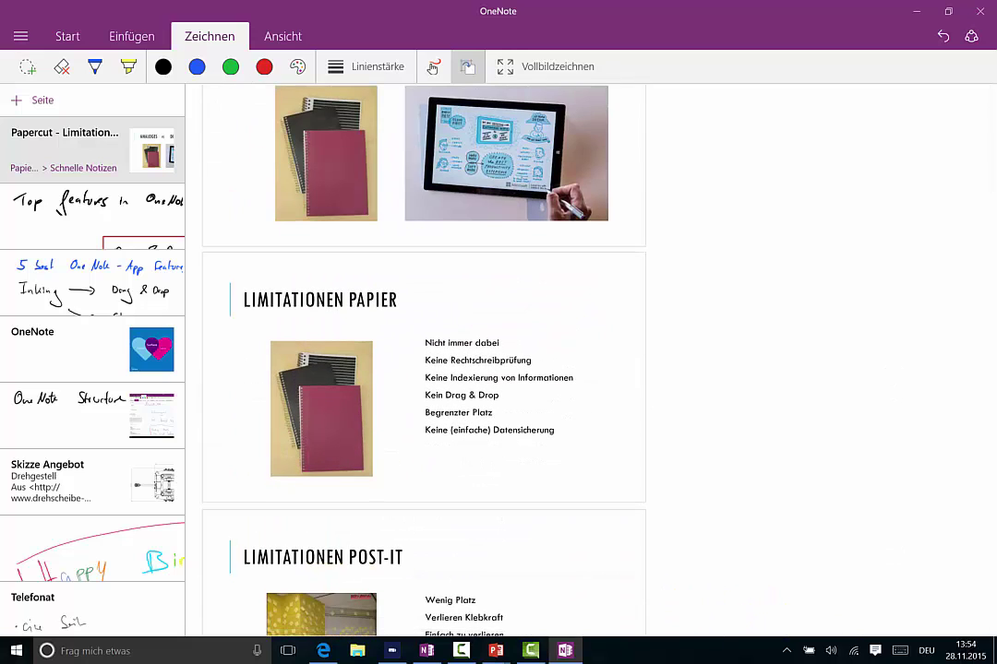
pyautogui.click(94, 66)
pyautogui.moveTo(449, 258)
pyautogui.mouseDown()
pyautogui.moveTo(420, 319)
pyautogui.moveTo(462, 295)
pyautogui.moveTo(526, 288)
pyautogui.moveTo(534, 297)
pyautogui.moveTo(542, 285)
pyautogui.mouseUp()
pyautogui.moveTo(540, 288); pyautogui.dragTo(552, 328)
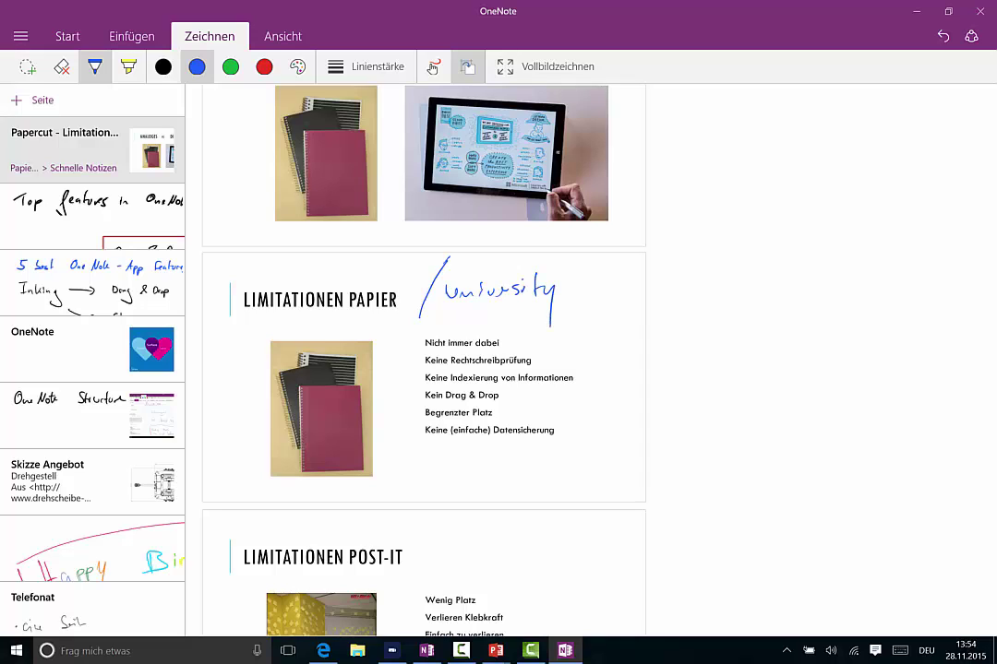
# - Add another new page and open the camera for inserting a photo on it
pyautogui.click(32, 100)
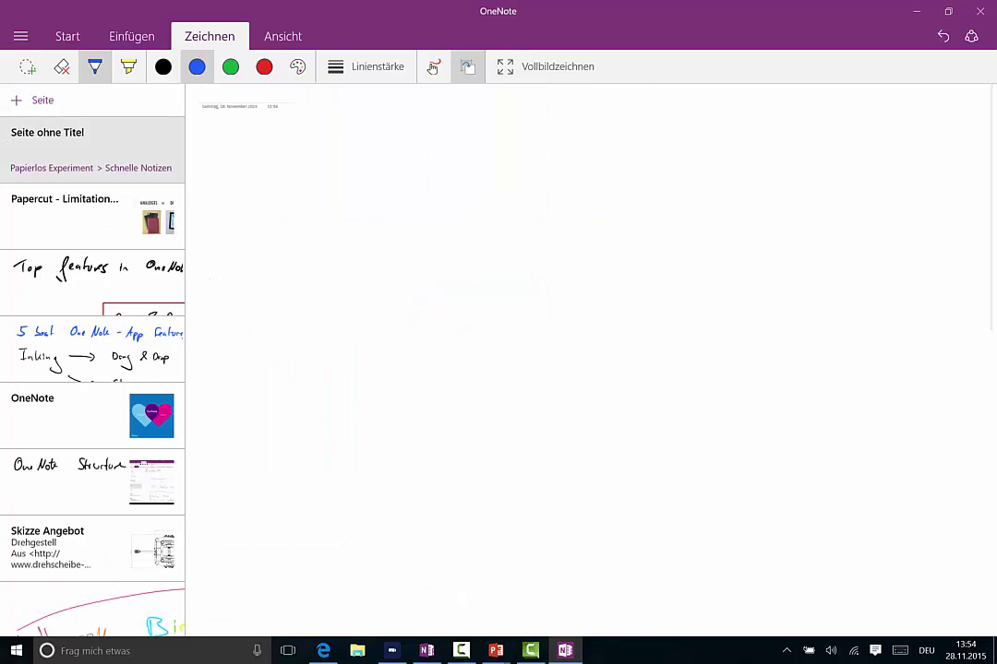
pyautogui.click(108, 34)
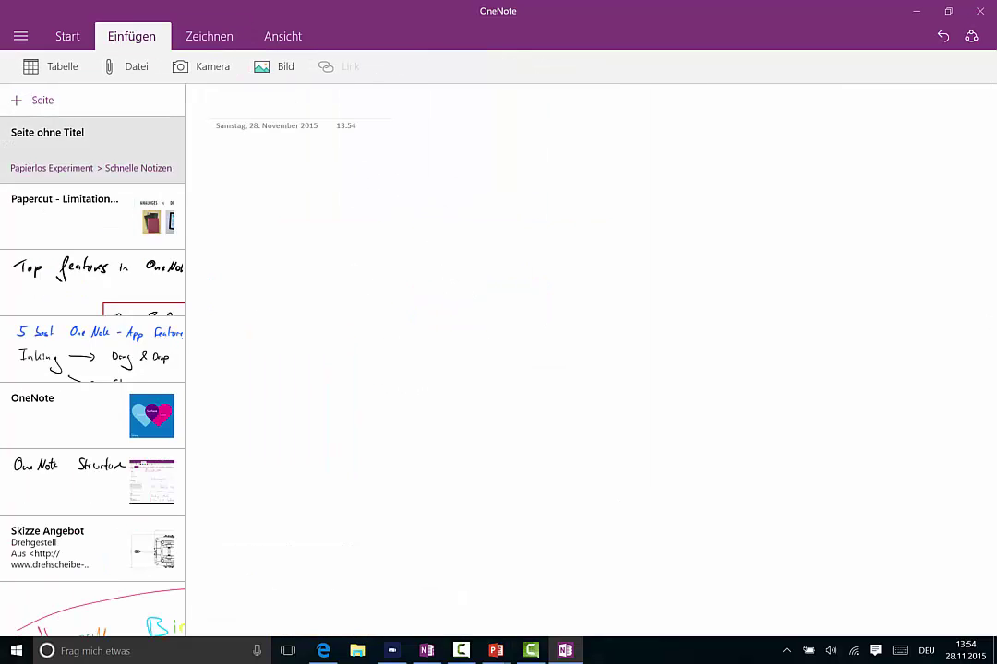
pyautogui.click(205, 66)
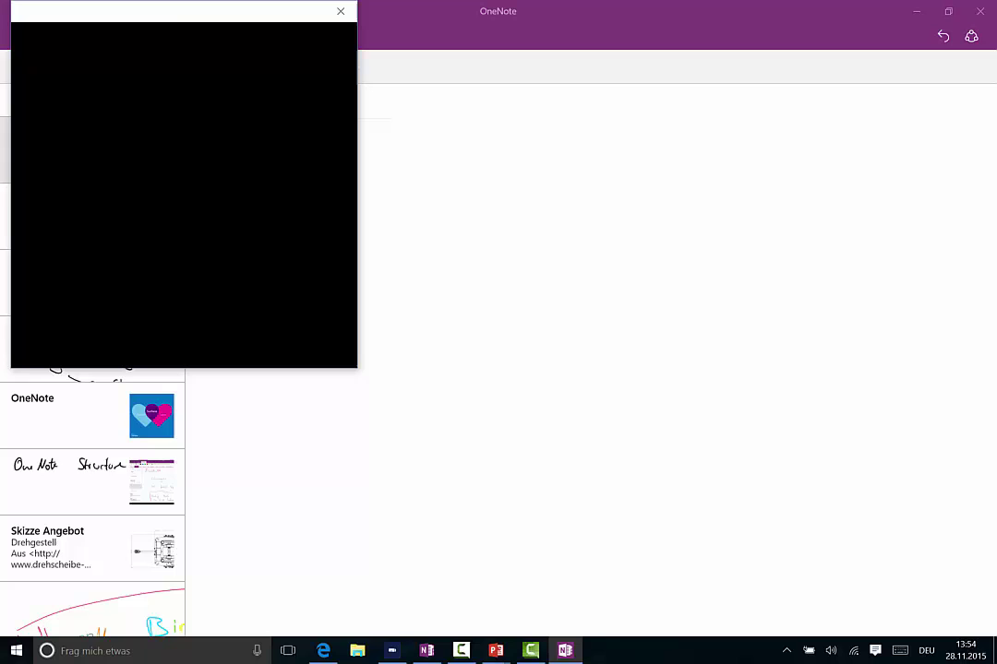
pyautogui.click(423, 216)
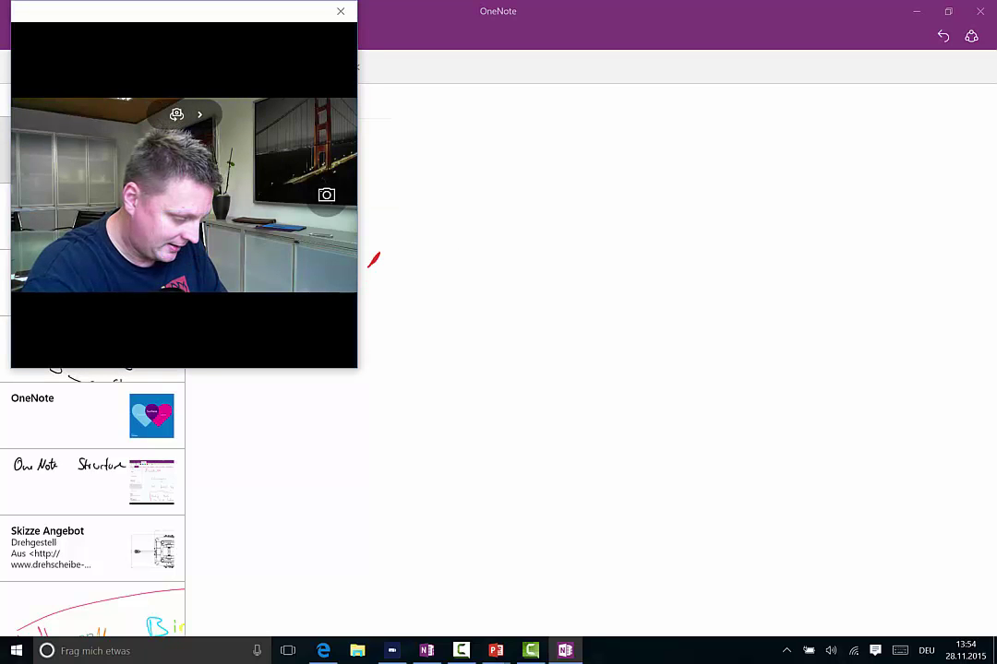
# - Switch to the camera facing the stylus, insert a photo of it, and enlarge the picture to about twice its size
pyautogui.click(176, 114)
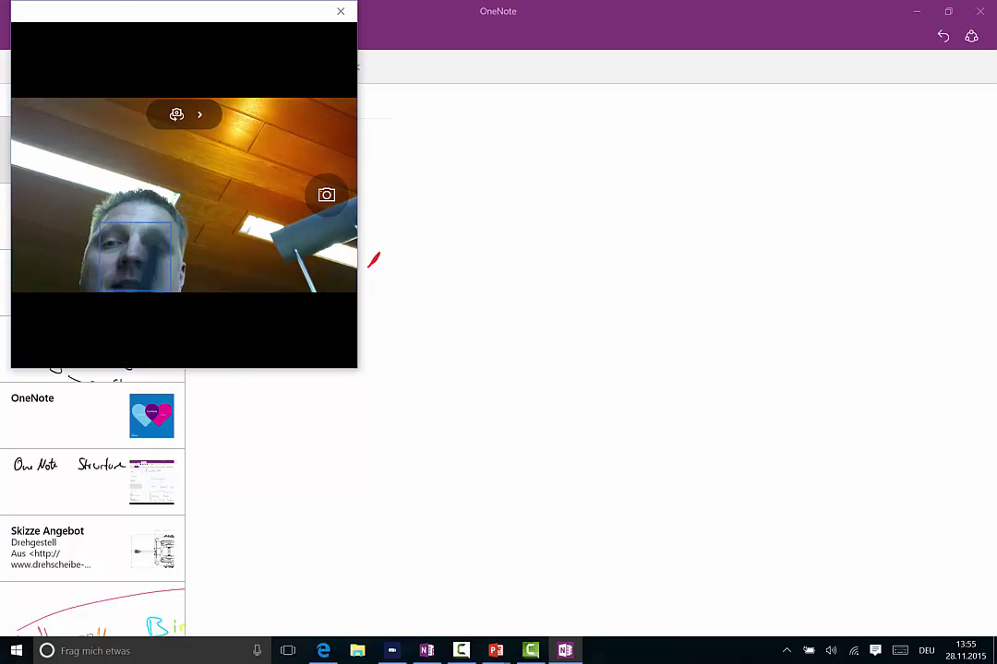
pyautogui.click(176, 115)
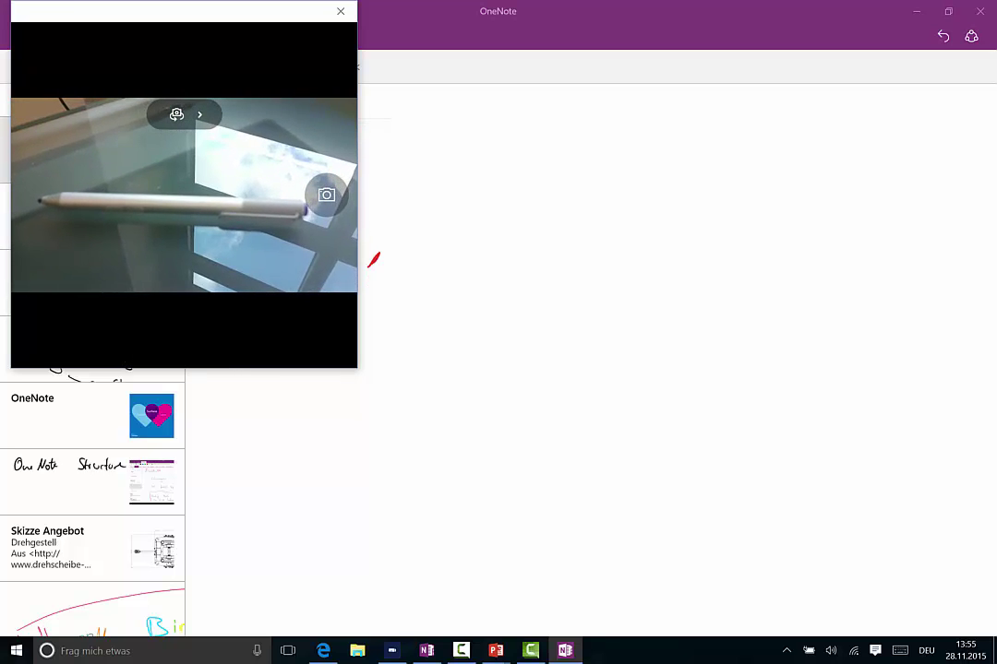
pyautogui.click(326, 195)
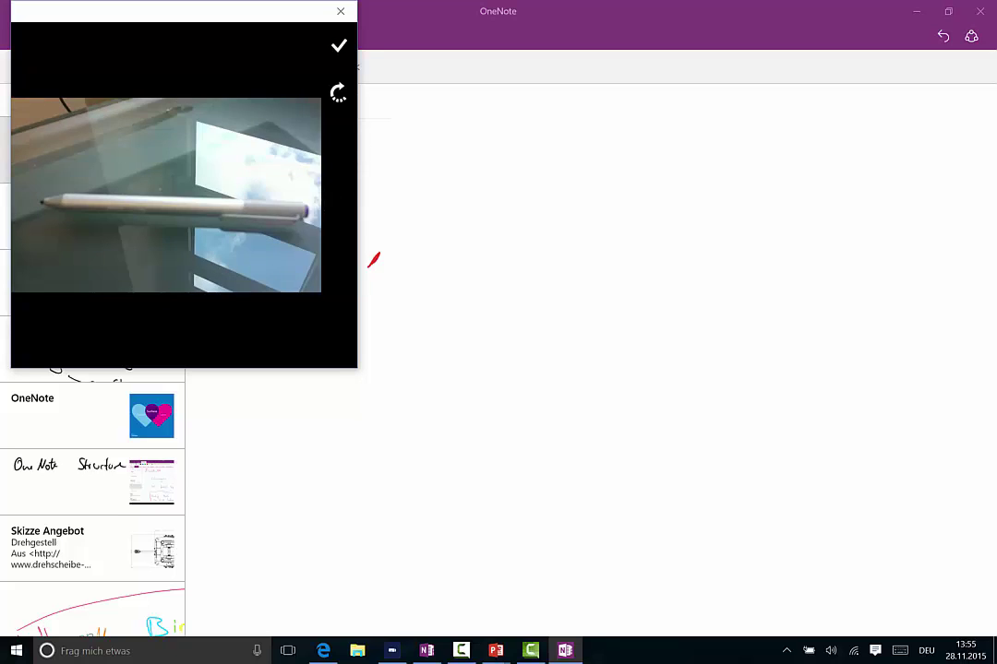
pyautogui.click(338, 45)
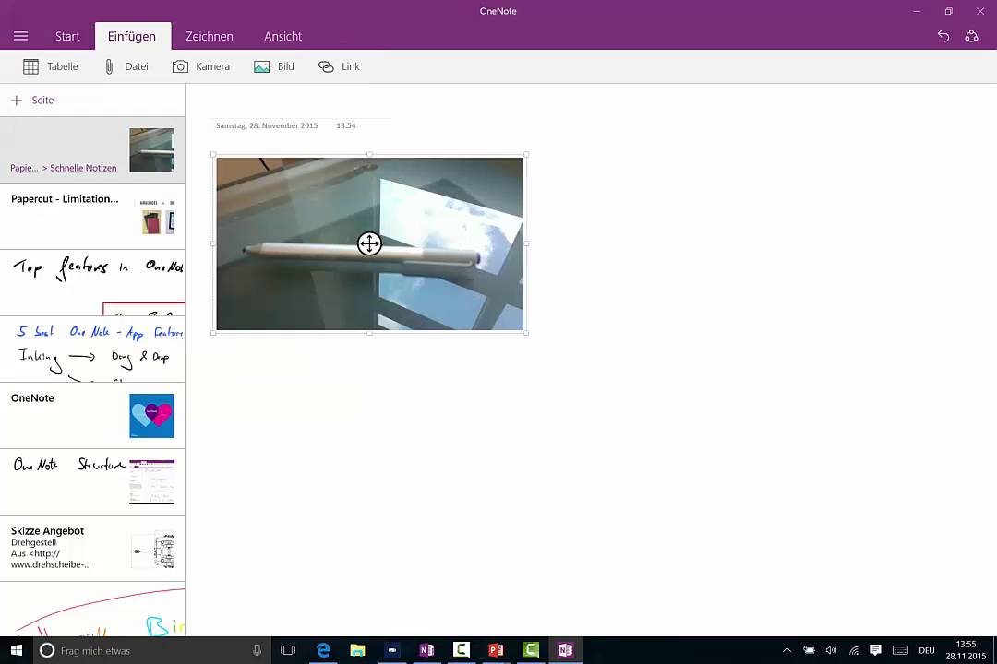
pyautogui.moveTo(526, 332); pyautogui.dragTo(752, 505)
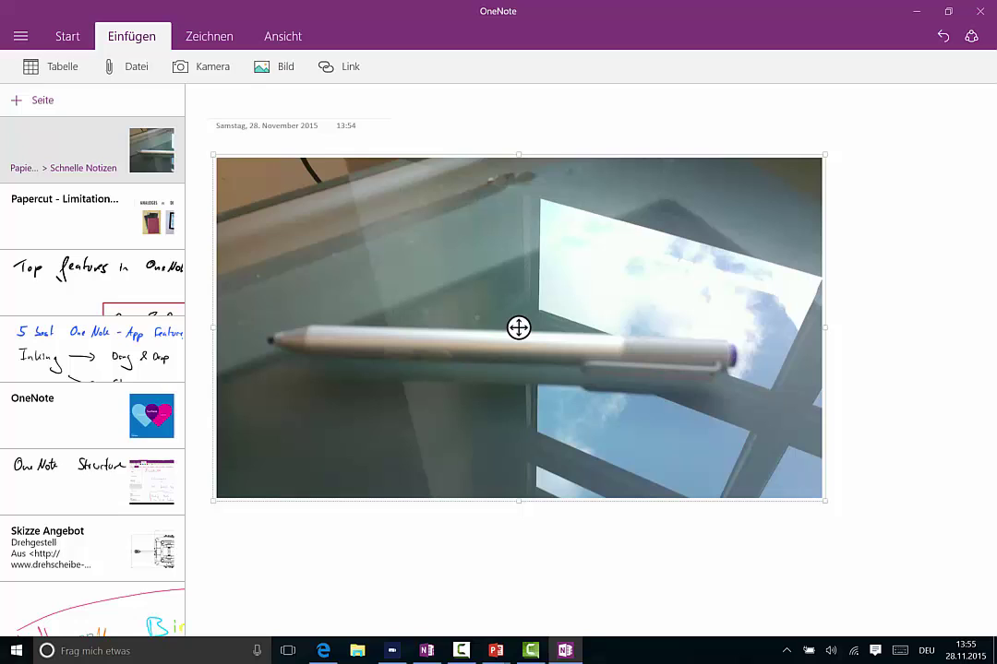
# - Circle the two side buttons on the stylus photo in red and add callout lines, labelling the first one "right click"
pyautogui.click(209, 36)
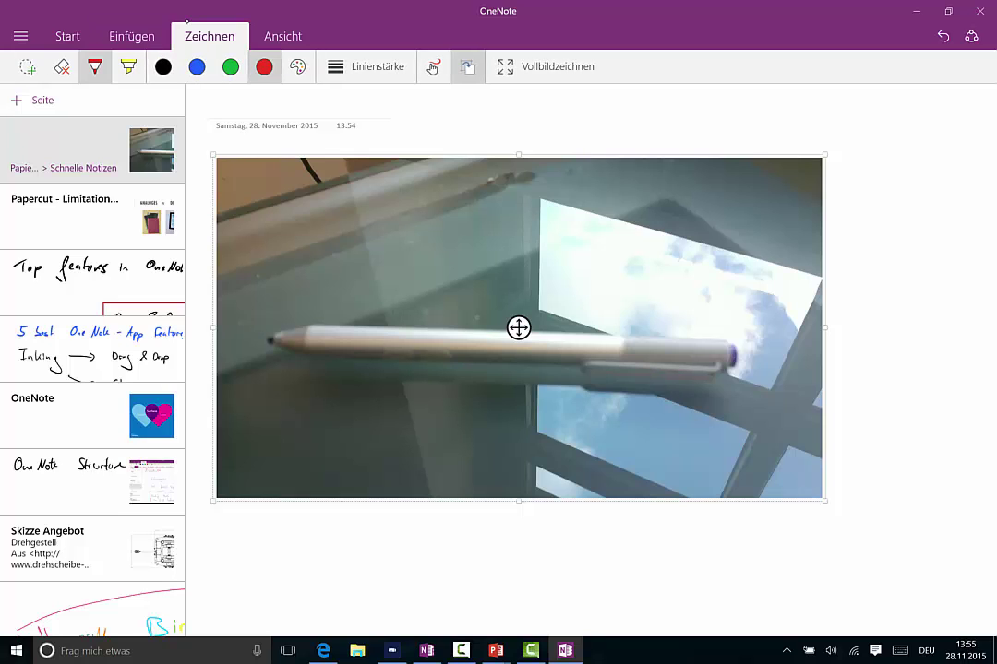
pyautogui.moveTo(396, 323)
pyautogui.mouseDown()
pyautogui.moveTo(369, 365)
pyautogui.moveTo(395, 323)
pyautogui.mouseUp()
pyautogui.moveTo(444, 332)
pyautogui.mouseDown()
pyautogui.moveTo(466, 353)
pyautogui.moveTo(443, 333)
pyautogui.mouseUp()
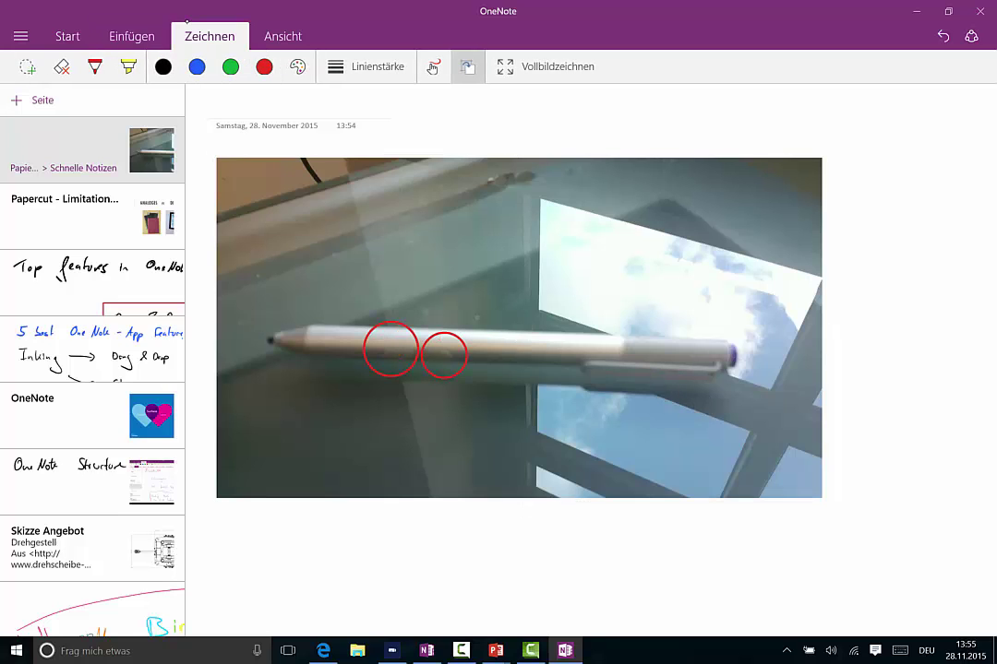
pyautogui.moveTo(379, 319)
pyautogui.mouseDown()
pyautogui.moveTo(343, 233)
pyautogui.moveTo(305, 217)
pyautogui.moveTo(314, 204)
pyautogui.moveTo(337, 229)
pyautogui.moveTo(362, 203)
pyautogui.moveTo(393, 210)
pyautogui.mouseUp()
pyautogui.moveTo(444, 337); pyautogui.dragTo(515, 237)
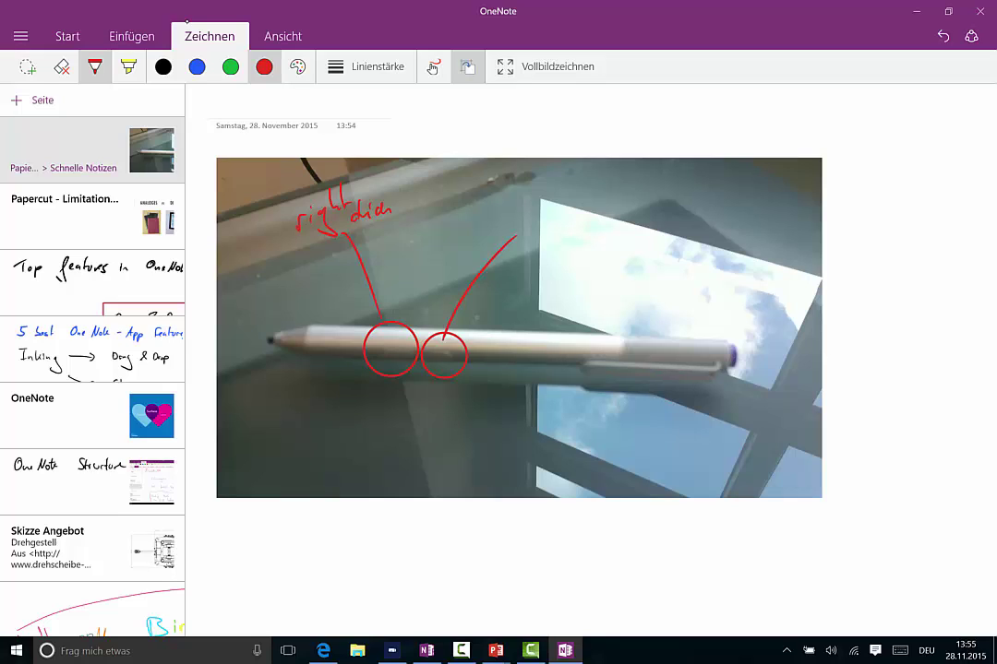
# - Label the second button's callout and annotate the stylus's tail end with a red circle and handwritten notes below it
pyautogui.moveTo(530, 230)
pyautogui.mouseDown()
pyautogui.moveTo(601, 219)
pyautogui.moveTo(551, 256)
pyautogui.moveTo(609, 247)
pyautogui.mouseUp()
pyautogui.moveTo(735, 322); pyautogui.dragTo(733, 323)
pyautogui.moveTo(690, 469)
pyautogui.mouseDown()
pyautogui.moveTo(723, 395)
pyautogui.moveTo(729, 426)
pyautogui.mouseUp()
pyautogui.moveTo(657, 491)
pyautogui.mouseDown()
pyautogui.moveTo(665, 503)
pyautogui.moveTo(710, 491)
pyautogui.moveTo(755, 499)
pyautogui.mouseUp()
pyautogui.moveTo(675, 522)
pyautogui.mouseDown()
pyautogui.moveTo(692, 518)
pyautogui.moveTo(720, 537)
pyautogui.moveTo(725, 553)
pyautogui.mouseUp()
# - Switch to Edge and clip the Microle YouTube channel area of the screen onto a new OneNote page
pyautogui.click(323, 651)
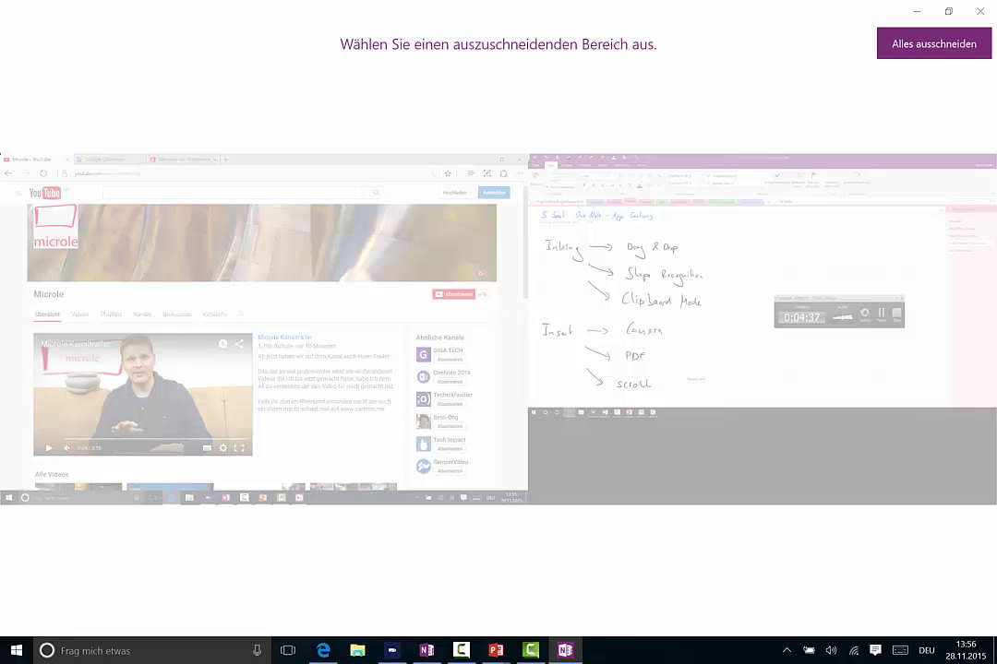
pyautogui.moveTo(12, 175); pyautogui.dragTo(412, 488)
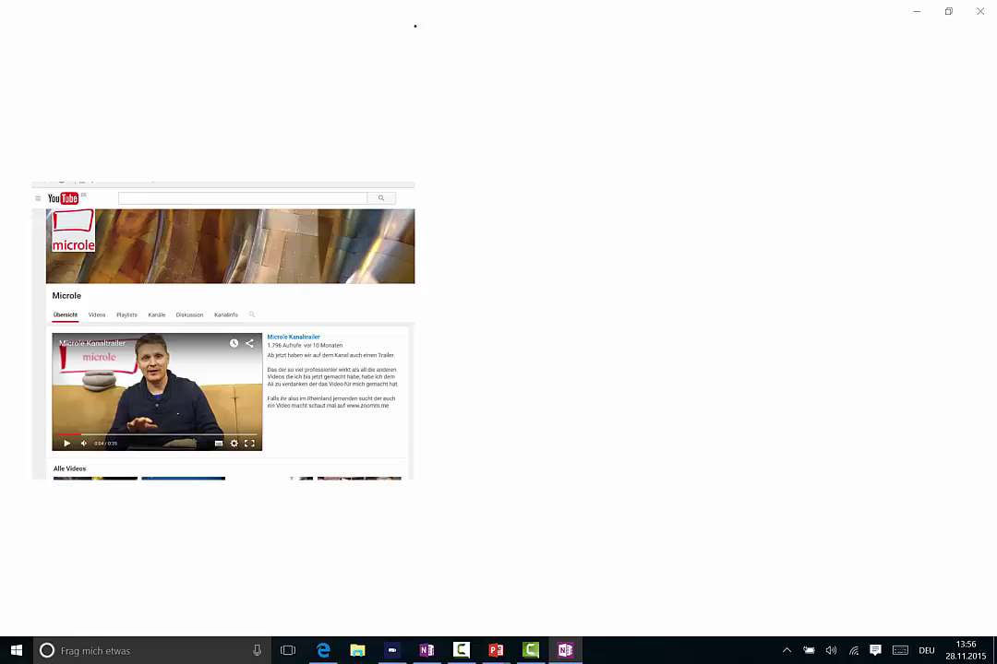
pyautogui.scroll(-3, 695, 442)
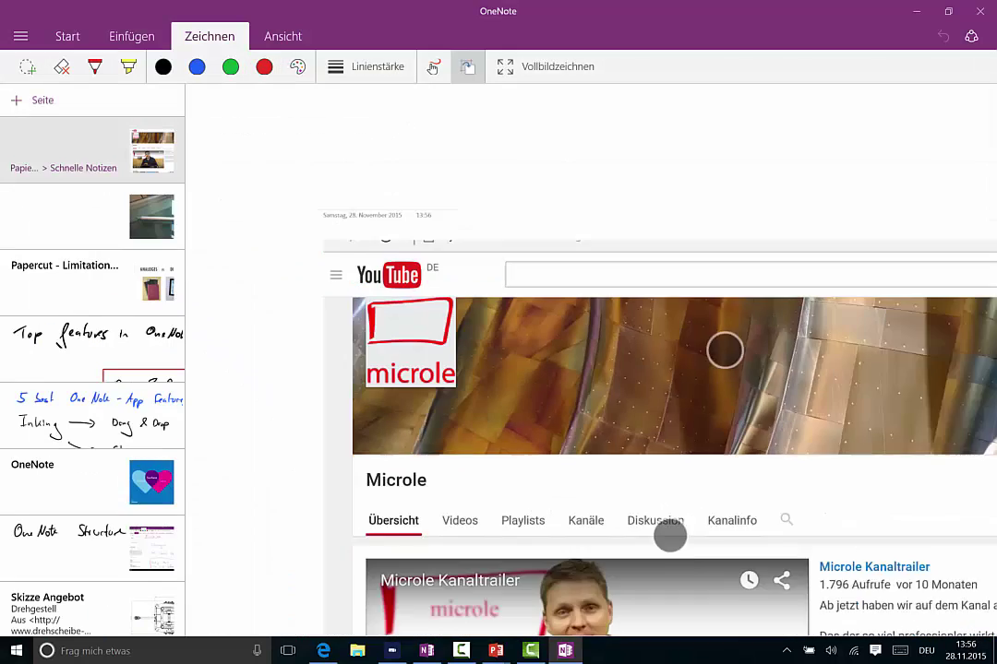
# - Draw a red arrow pointing to the man in the channel trailer and handwrite his first name at its start
pyautogui.moveTo(807, 396); pyautogui.dragTo(810, 353)
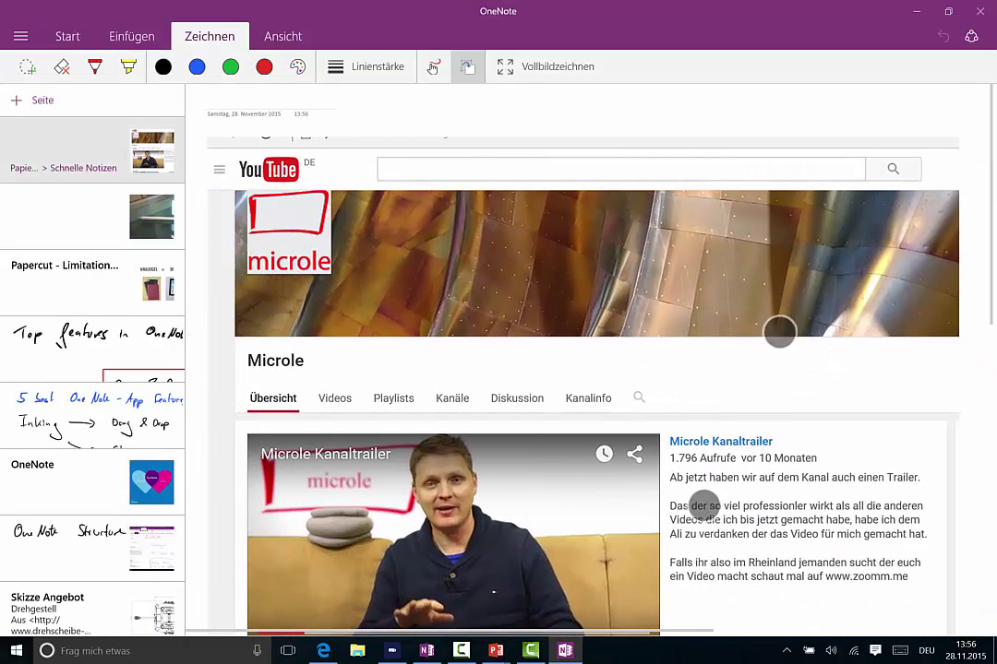
pyautogui.scroll(-3, 779, 333)
pyautogui.moveTo(634, 244)
pyautogui.mouseDown()
pyautogui.moveTo(500, 339)
pyautogui.moveTo(538, 329)
pyautogui.moveTo(679, 231)
pyautogui.moveTo(729, 211)
pyautogui.mouseUp()
pyautogui.click(707, 222)
pyautogui.moveTo(739, 199); pyautogui.dragTo(738, 227)
pyautogui.moveTo(752, 207); pyautogui.dragTo(751, 227)
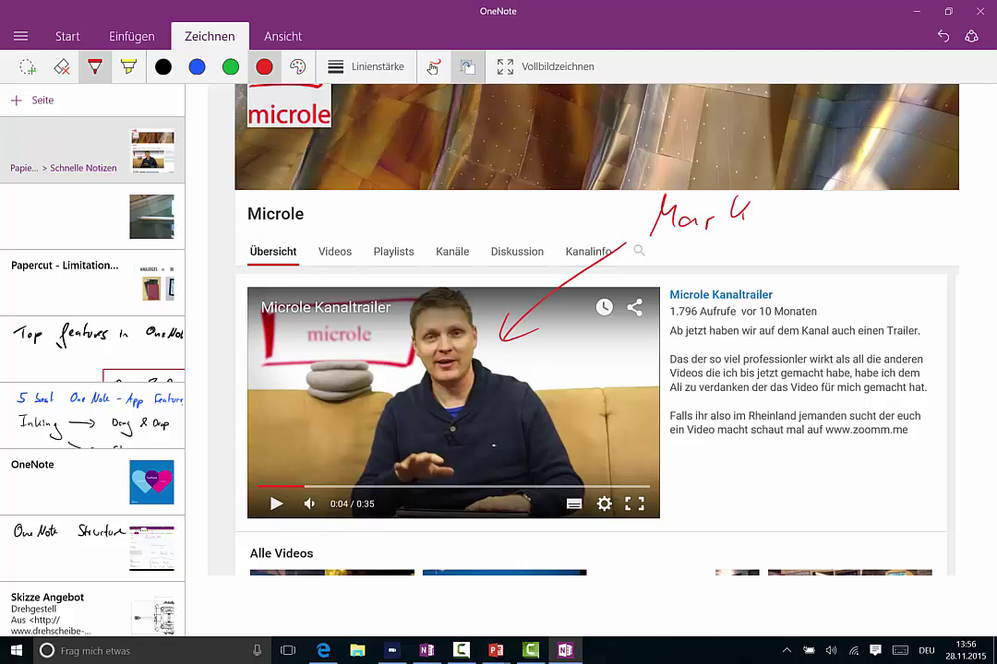
# - Draw a red line from the microle logo across the banner and handwrite "Youtube" at its end
pyautogui.scroll(2, 806, 544)
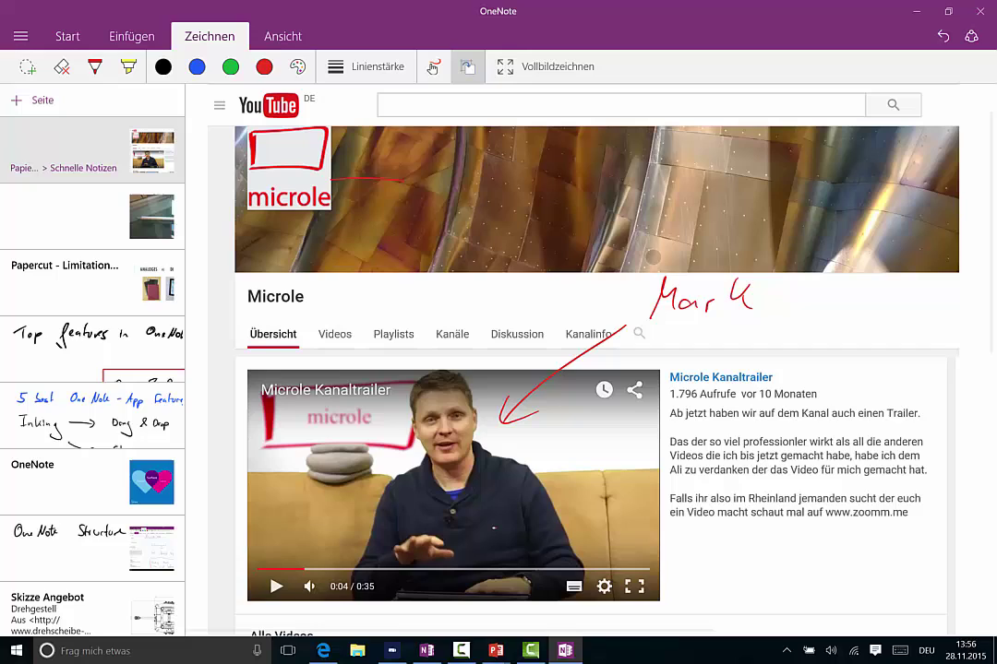
pyautogui.moveTo(424, 183); pyautogui.dragTo(332, 179)
pyautogui.moveTo(450, 159); pyautogui.dragTo(458, 181)
pyautogui.moveTo(481, 185); pyautogui.dragTo(528, 179)
pyautogui.moveTo(534, 180); pyautogui.dragTo(554, 195)
pyautogui.moveTo(567, 189); pyautogui.dragTo(578, 192)
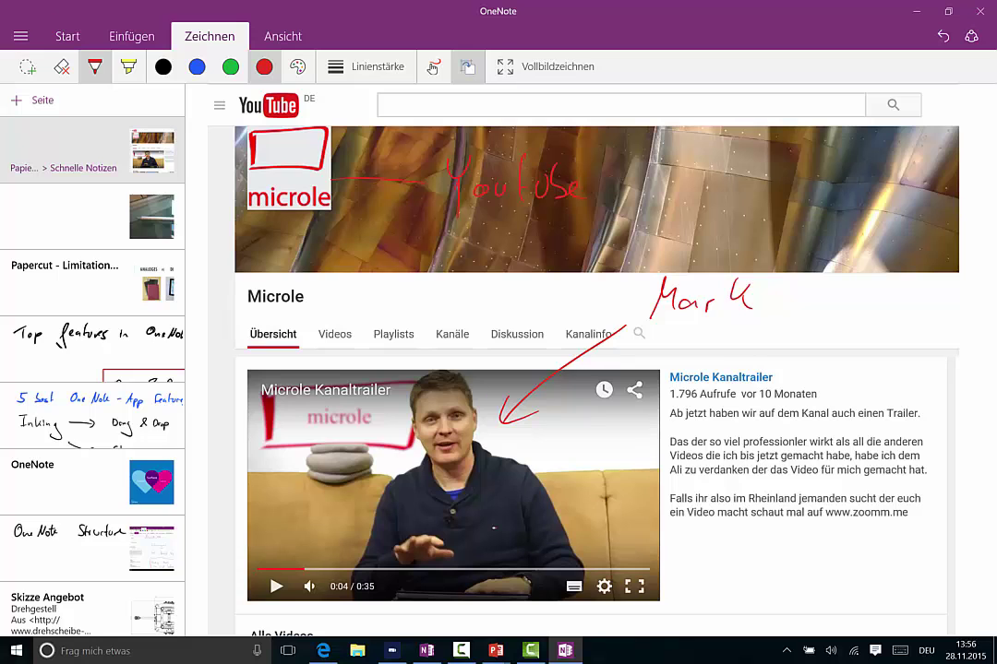
# - Handwrite "Subscribe" in red on the banner above the trailer description and frame the word with a rectangle
pyautogui.moveTo(801, 500); pyautogui.dragTo(798, 463)
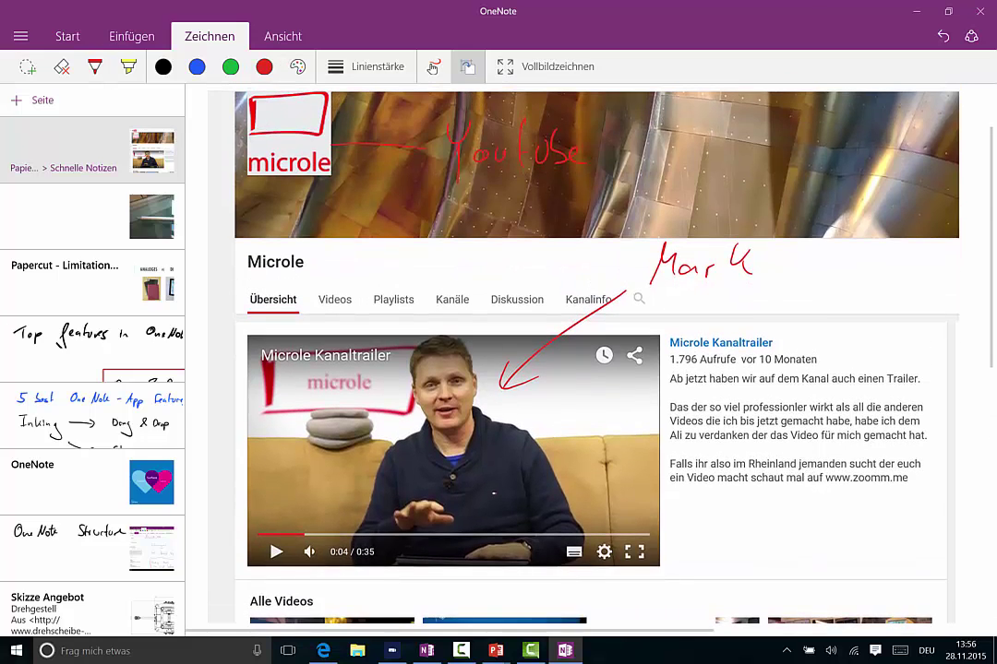
pyautogui.moveTo(780, 242); pyautogui.dragTo(632, 307)
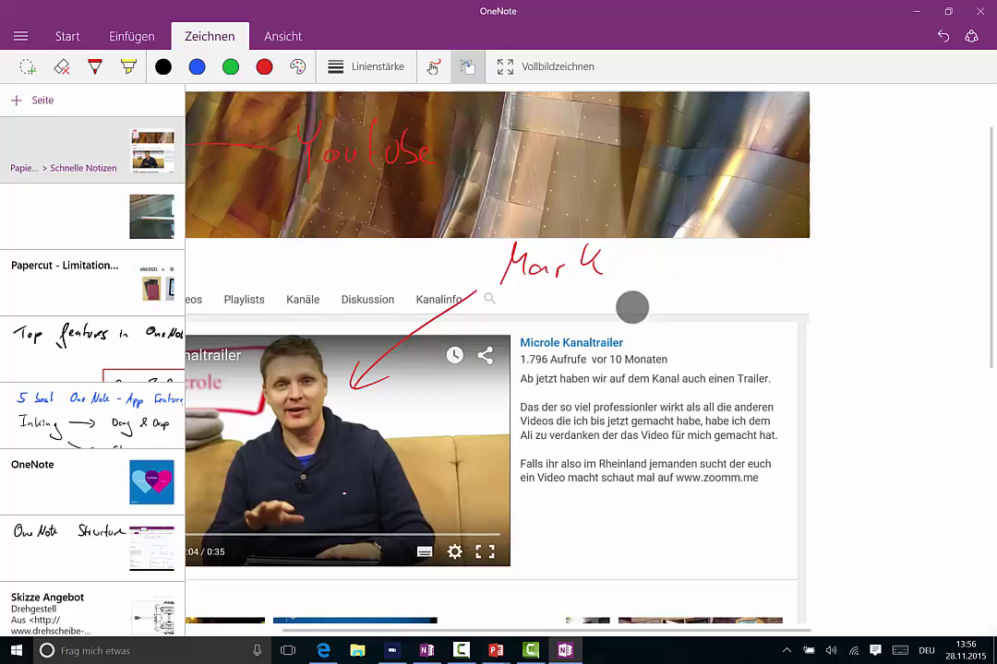
pyautogui.moveTo(580, 157)
pyautogui.mouseDown()
pyautogui.moveTo(541, 197)
pyautogui.moveTo(591, 185)
pyautogui.mouseUp()
pyautogui.moveTo(609, 154)
pyautogui.mouseDown()
pyautogui.moveTo(616, 194)
pyautogui.moveTo(646, 188)
pyautogui.mouseUp()
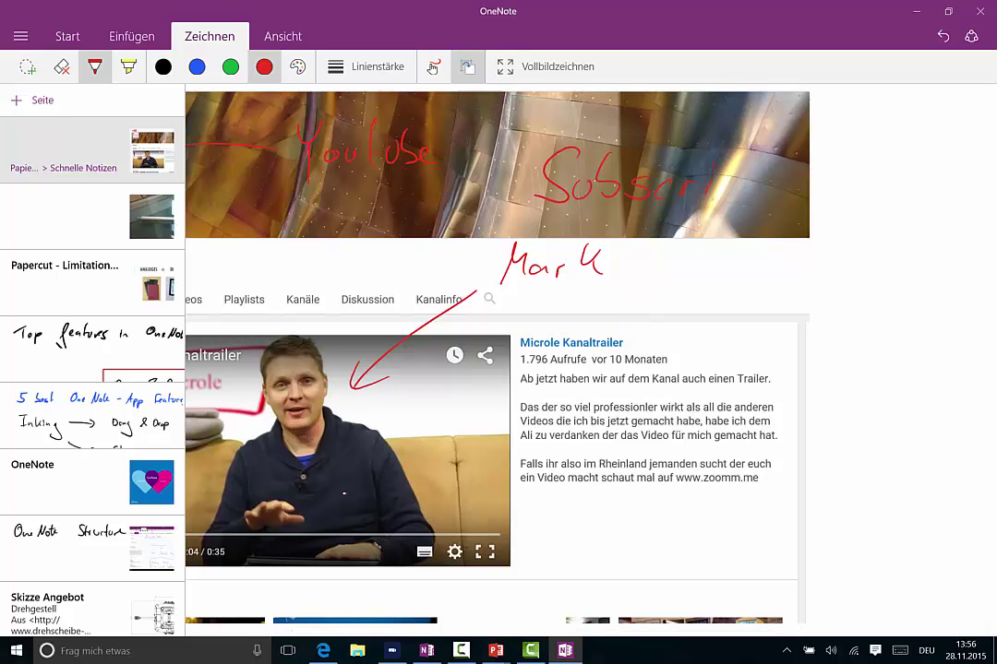
pyautogui.moveTo(723, 158); pyautogui.dragTo(725, 192)
pyautogui.moveTo(746, 188)
pyautogui.mouseDown()
pyautogui.moveTo(753, 177)
pyautogui.moveTo(762, 194)
pyautogui.mouseUp()
pyautogui.moveTo(531, 226)
pyautogui.mouseDown()
pyautogui.moveTo(582, 138)
pyautogui.moveTo(514, 229)
pyautogui.mouseUp()
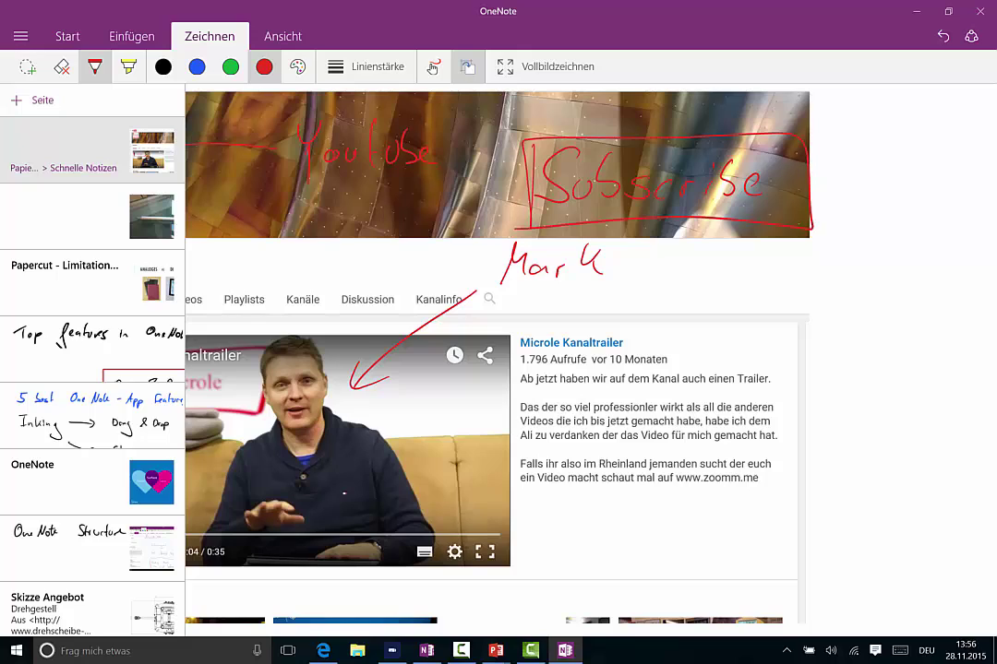